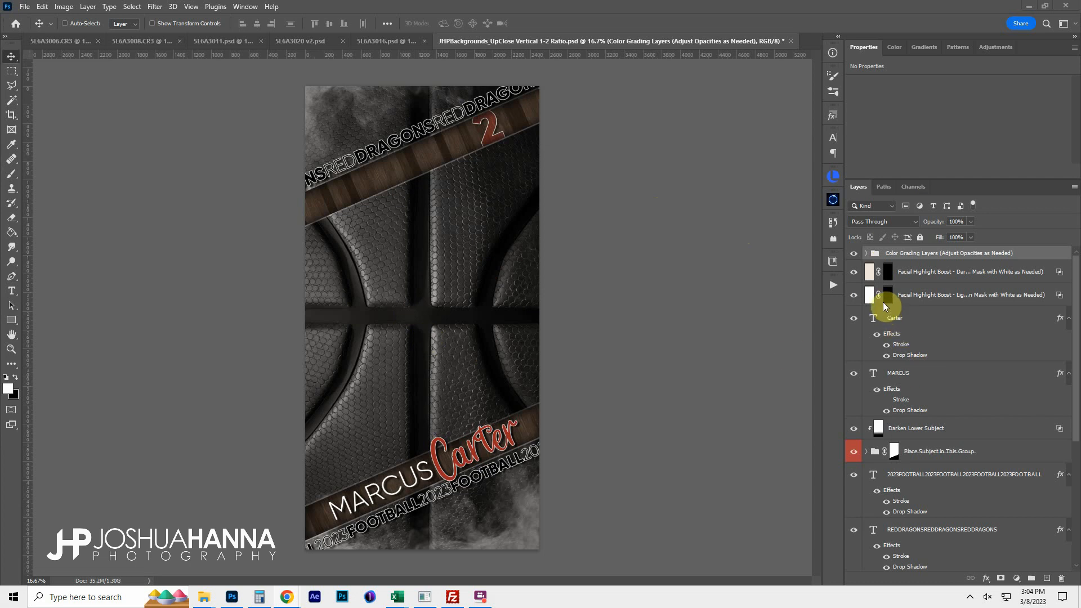
# Expand the Top Textures group and preview the gym floor with Lighten Floor in place of Darken Floor, restoring Darken Floor.
pyautogui.scroll(-5, 880, 301)
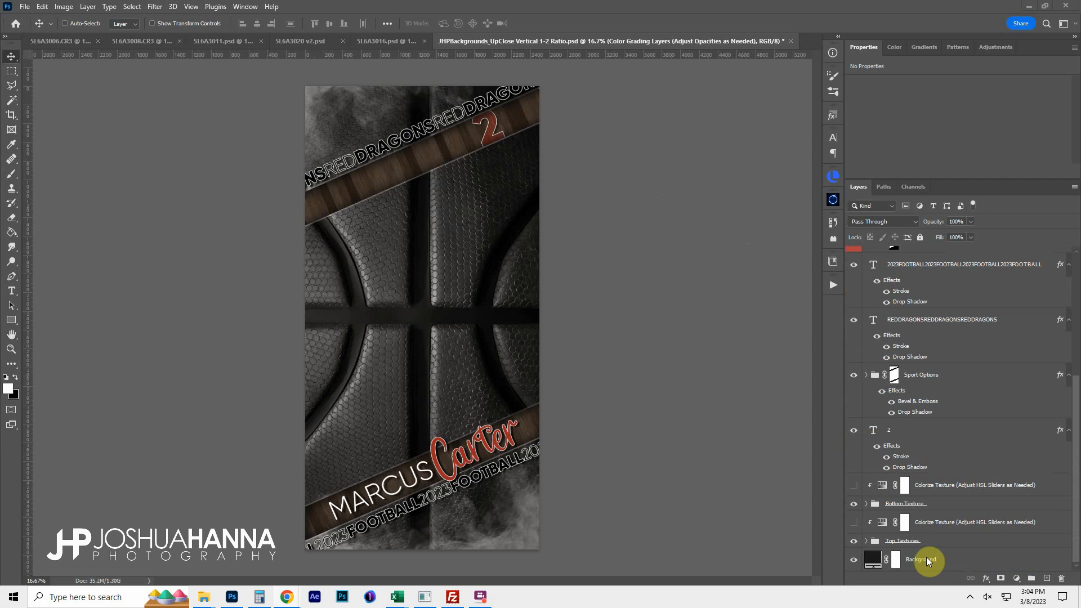
pyautogui.click(932, 541)
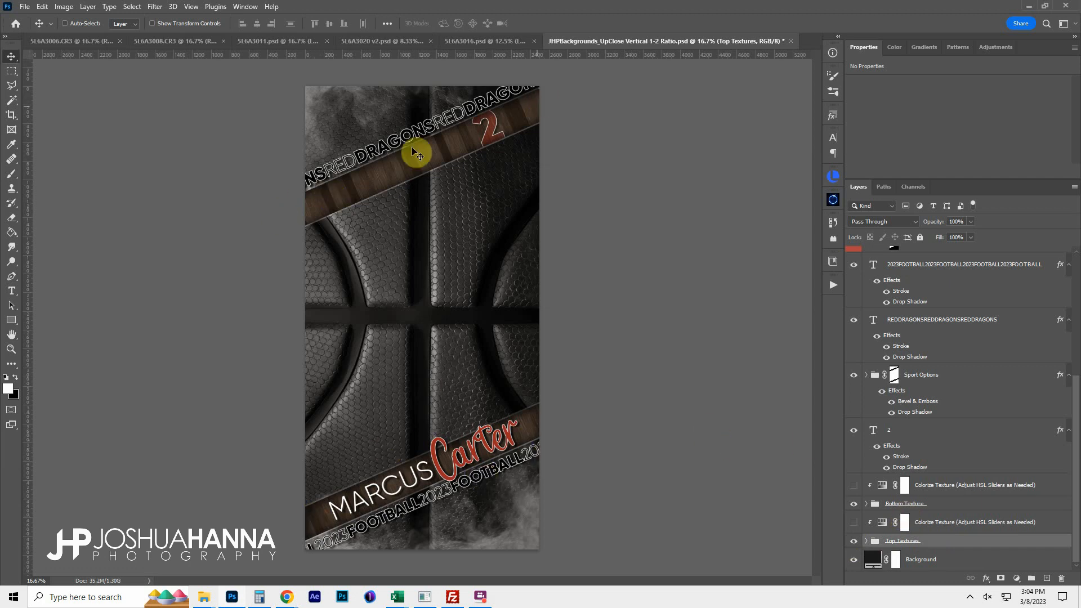
pyautogui.click(866, 542)
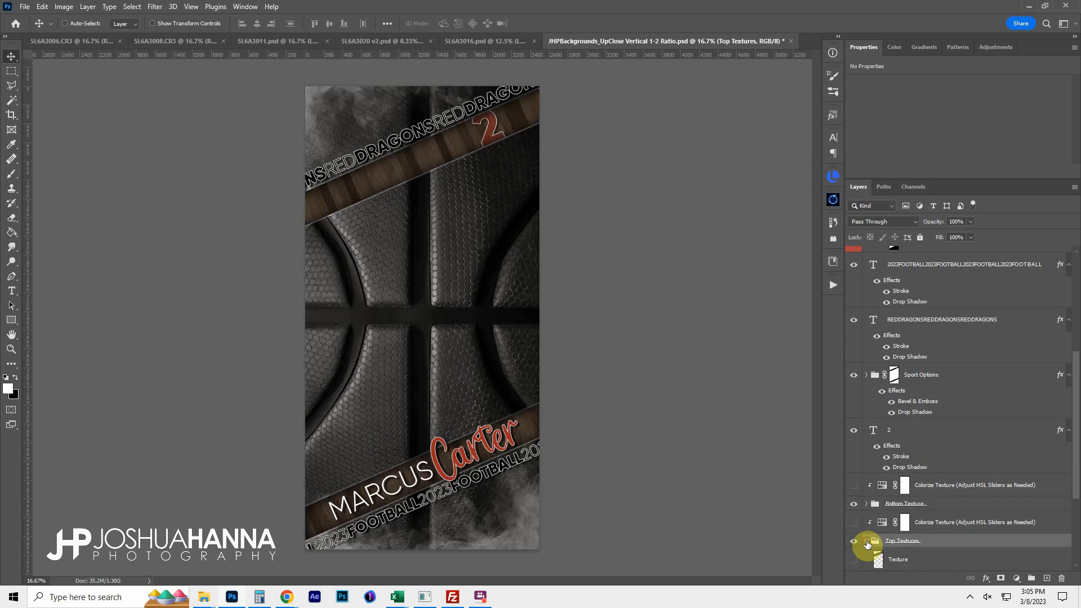
pyautogui.scroll(-3, 887, 539)
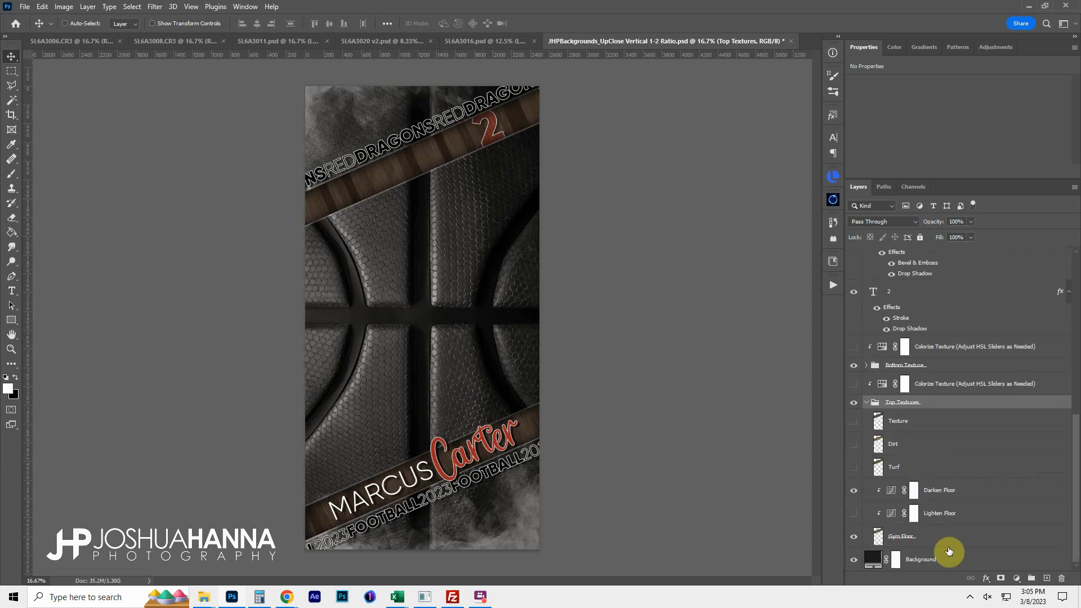
pyautogui.click(854, 490)
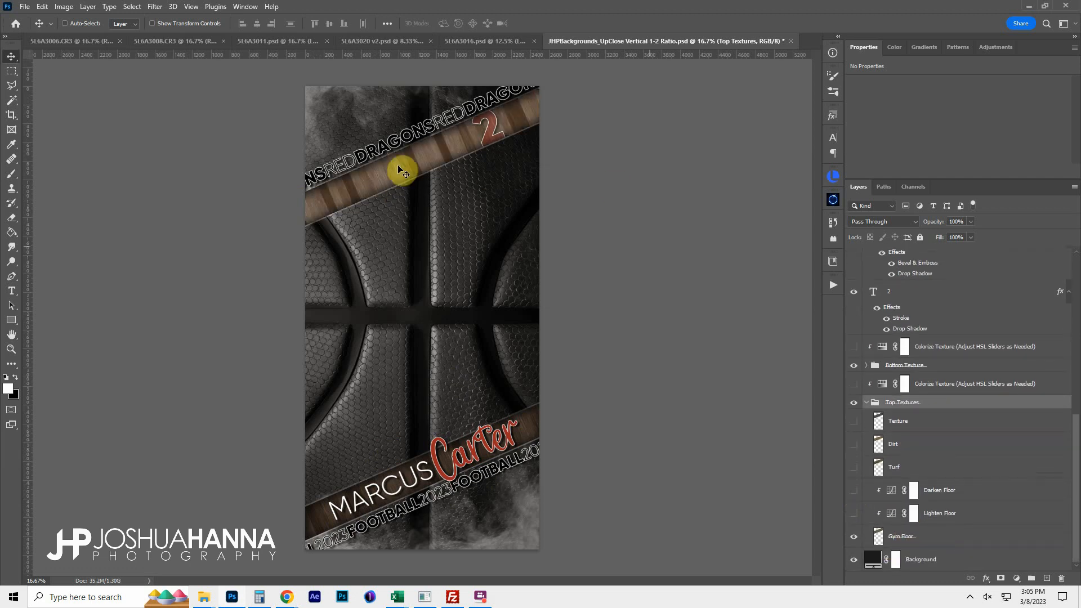
pyautogui.click(853, 514)
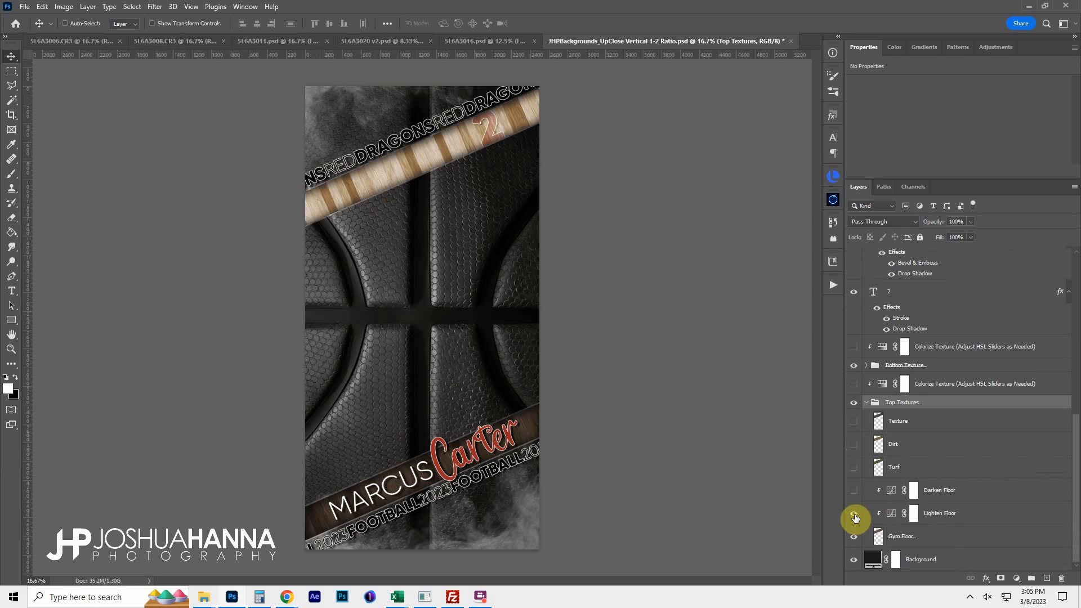
pyautogui.click(855, 514)
pyautogui.click(855, 491)
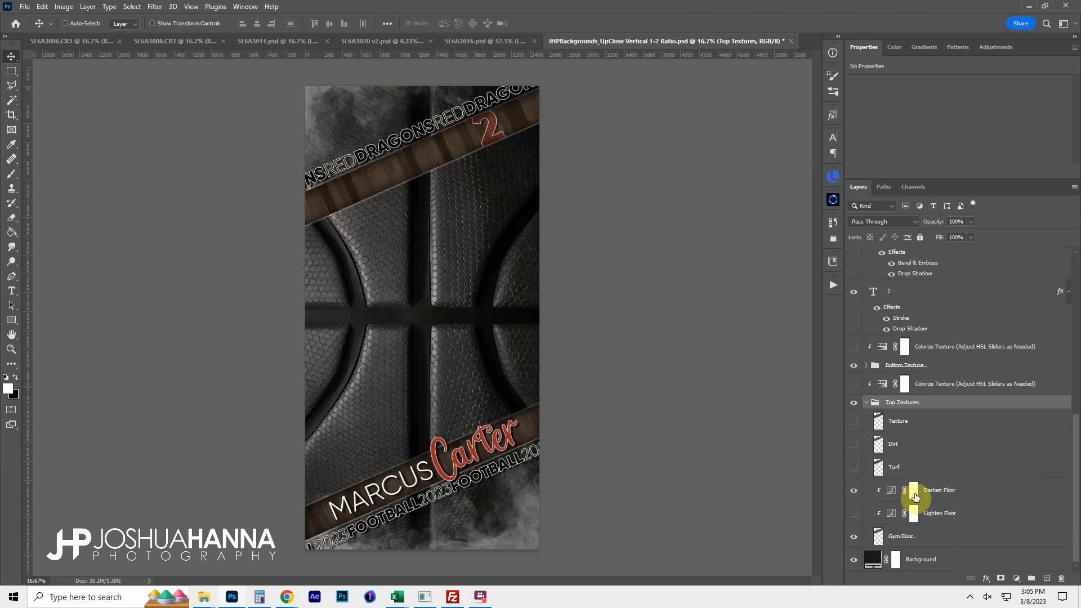
# Preview the Turf, Dirt and Texture layers one at a time on the upper band, hiding each again and collapsing the group.
pyautogui.click(853, 468)
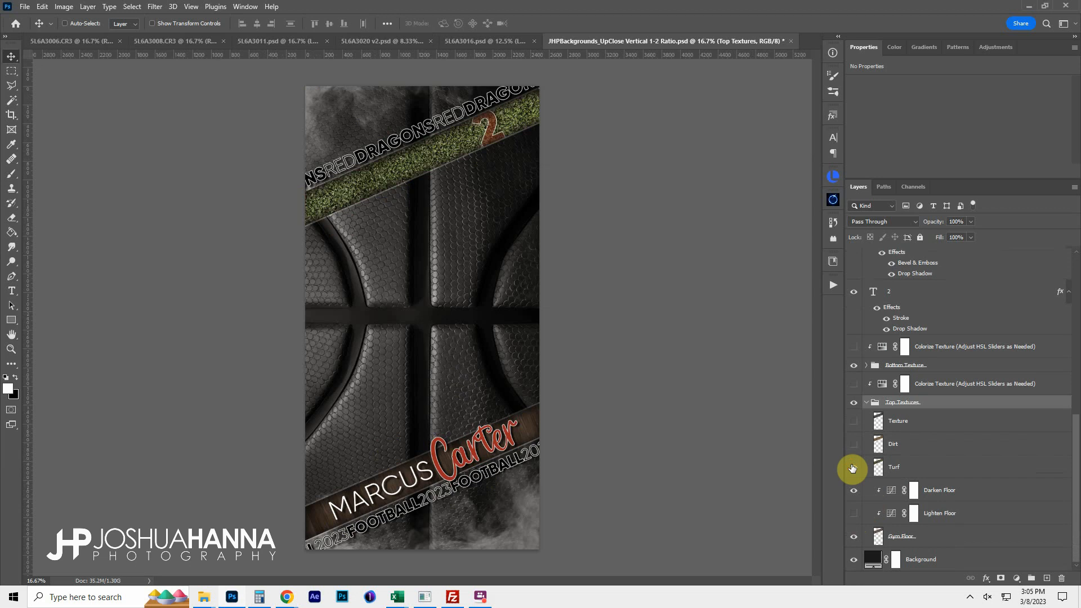
pyautogui.click(853, 467)
pyautogui.click(853, 445)
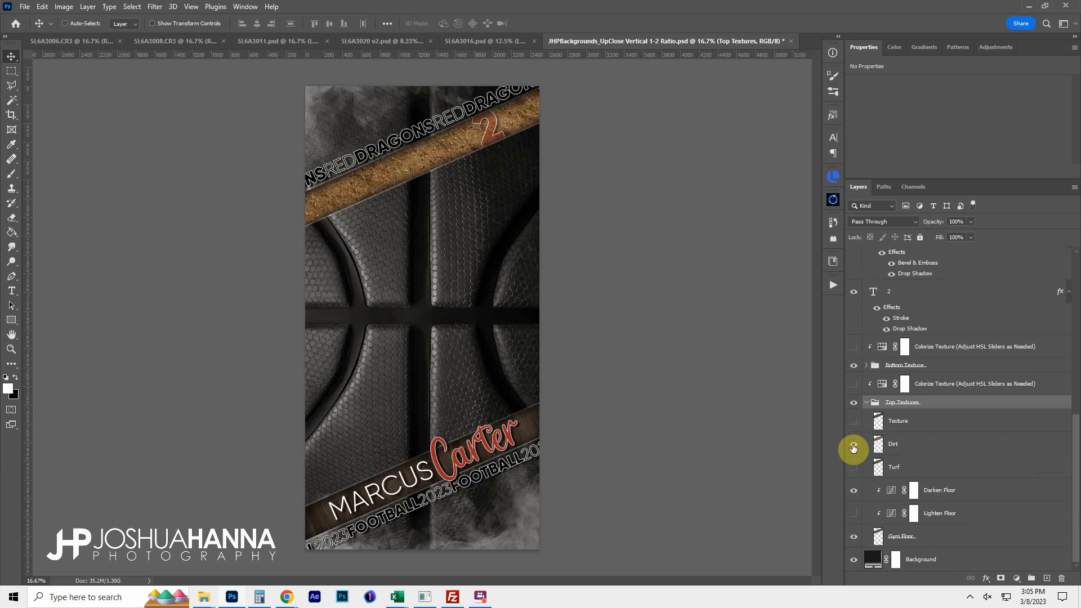
pyautogui.click(854, 446)
pyautogui.click(853, 422)
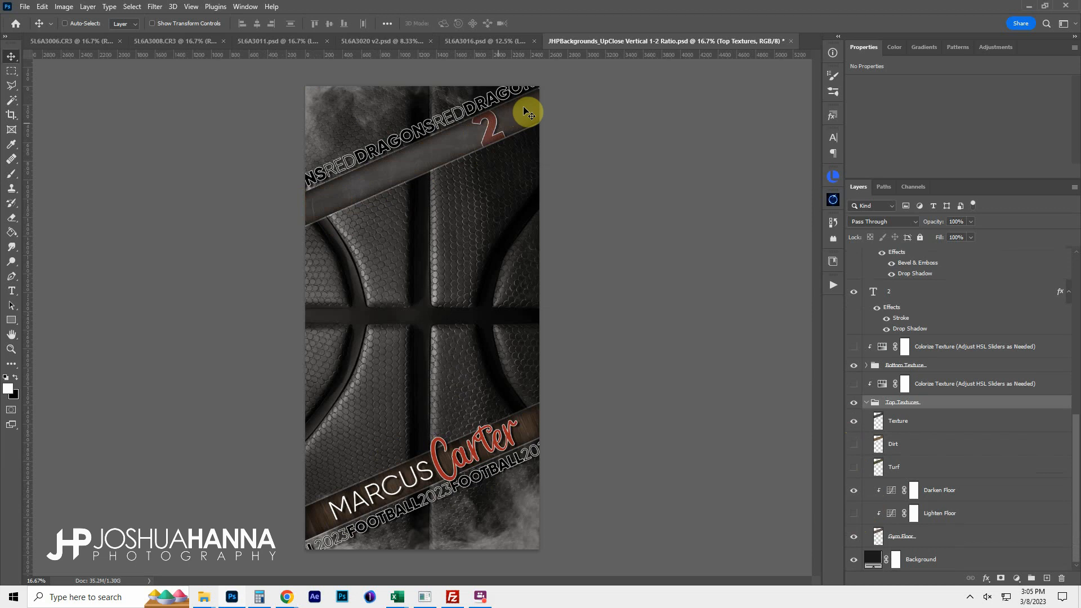
pyautogui.click(856, 424)
pyautogui.click(866, 402)
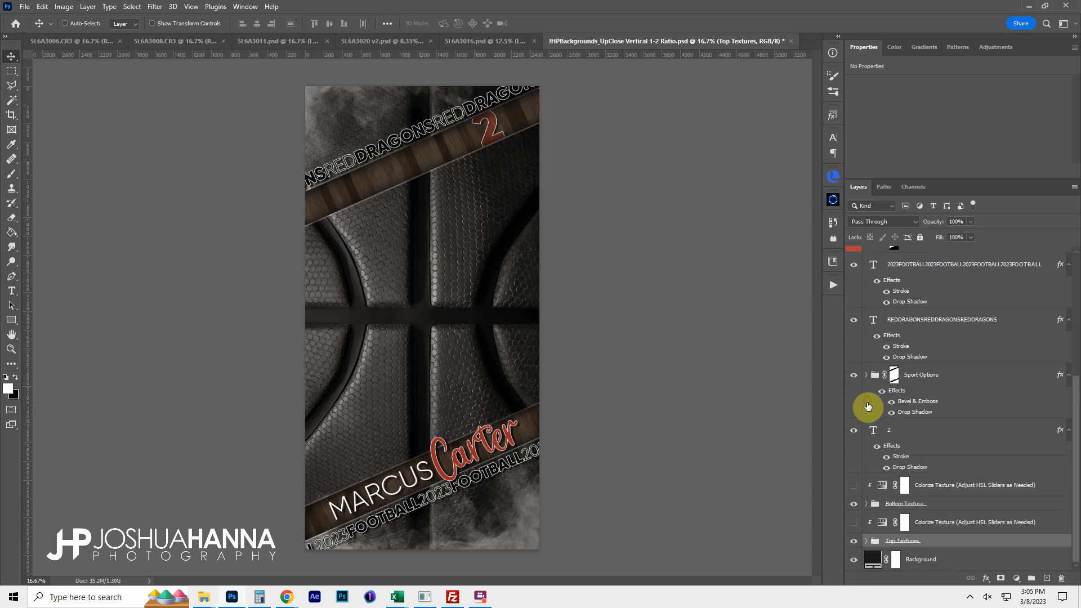
# Show the top Texture layer with its Colorize Texture adjustment, and set the hue to 0 and saturation to 62.
pyautogui.click(854, 523)
pyautogui.click(866, 541)
pyautogui.click(855, 560)
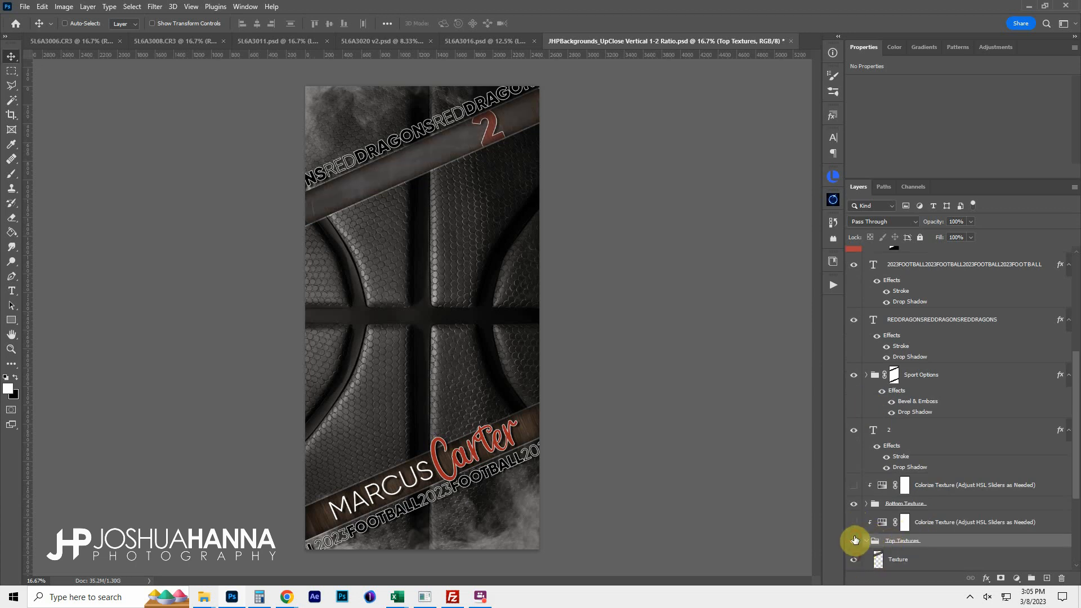
pyautogui.click(855, 522)
pyautogui.click(903, 522)
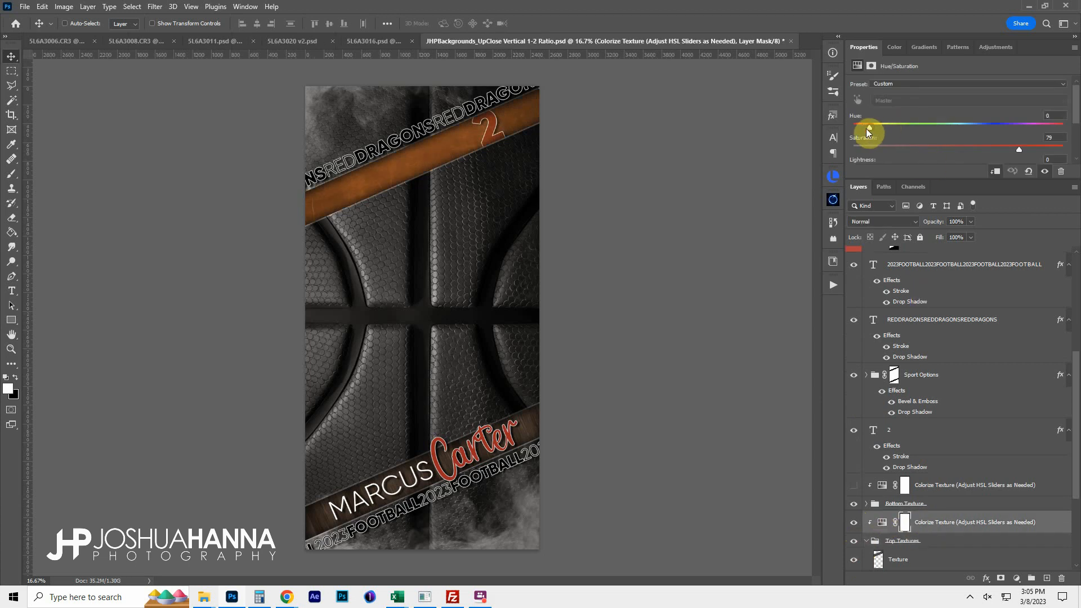
pyautogui.moveTo(866, 129); pyautogui.dragTo(844, 132)
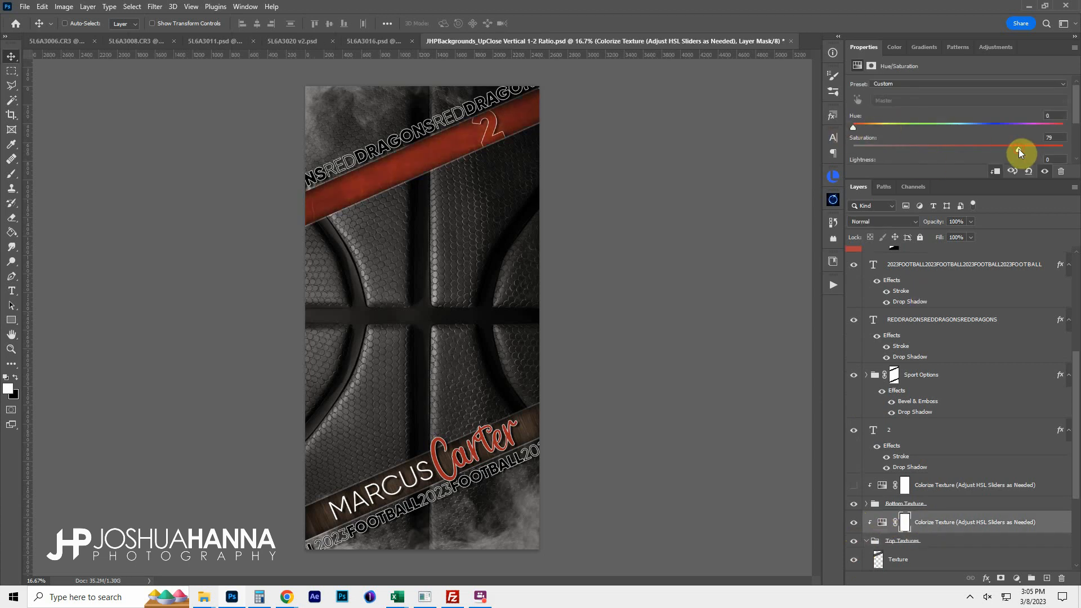
pyautogui.moveTo(1019, 148); pyautogui.dragTo(984, 151)
# Hide the upper band's Colorize Texture adjustment and its Texture layer, and collapse the Top Textures group.
pyautogui.scroll(-1, 877, 526)
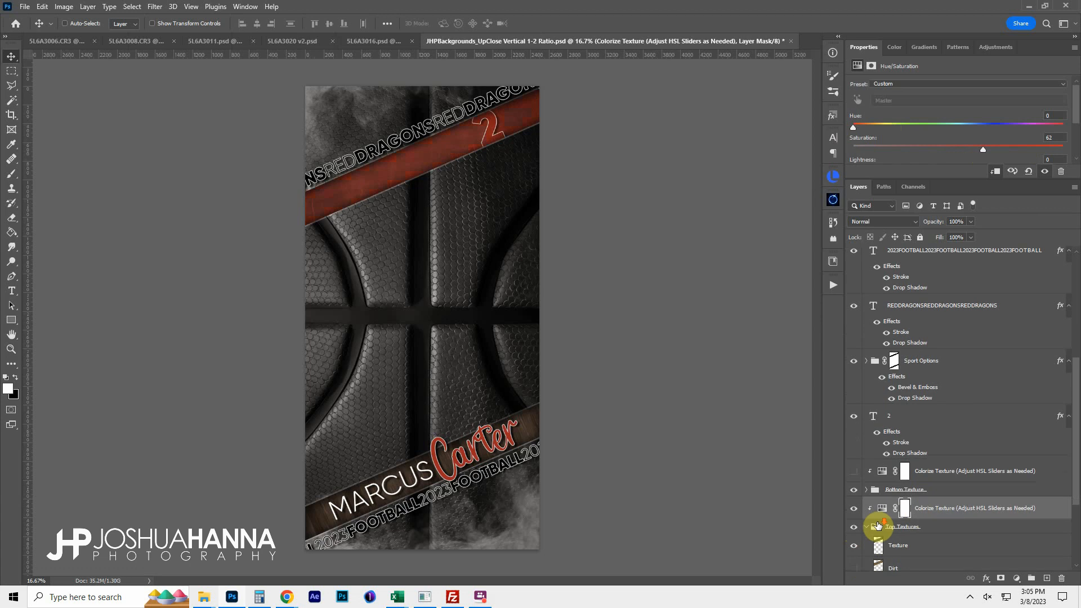
pyautogui.click(854, 508)
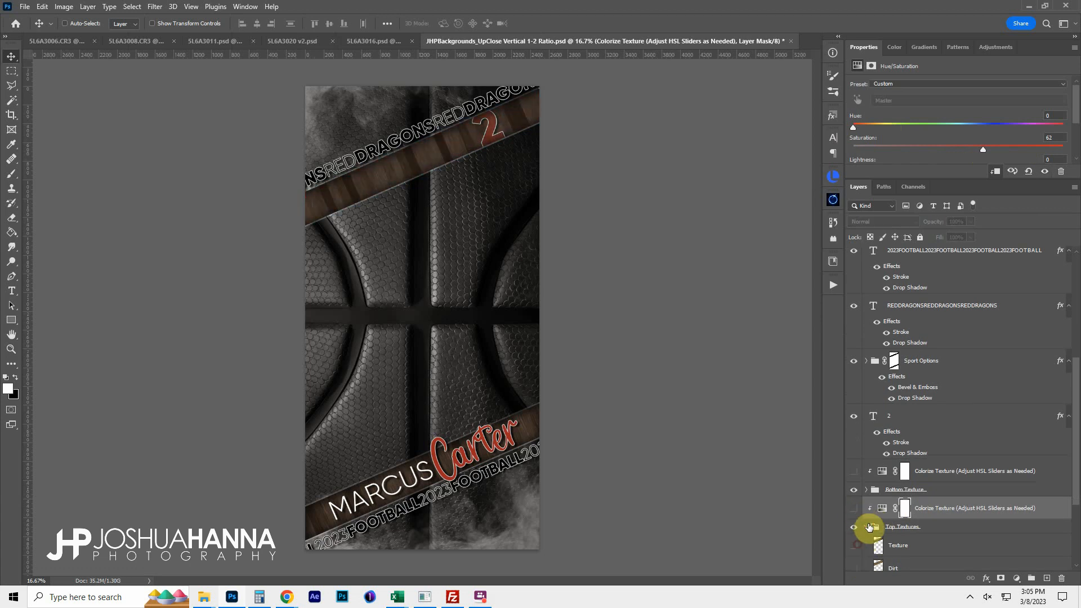
pyautogui.click(867, 527)
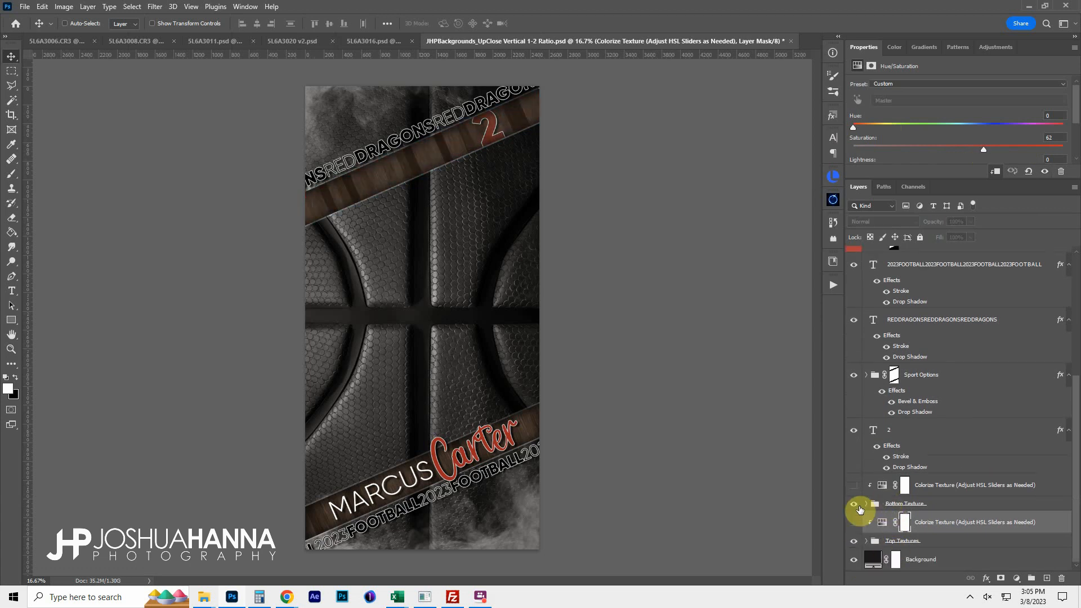
# Expand the Sport Options group and show the Soccer, Volleyball 1 and Volleyball 2 backgrounds one after another.
pyautogui.scroll(2, 860, 510)
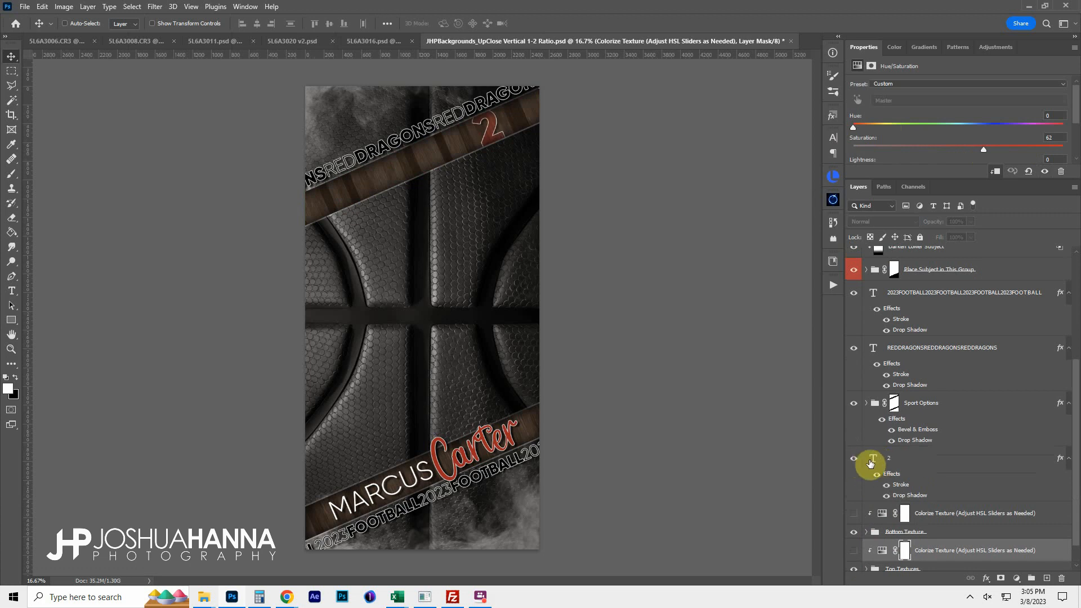
pyautogui.scroll(2, 881, 482)
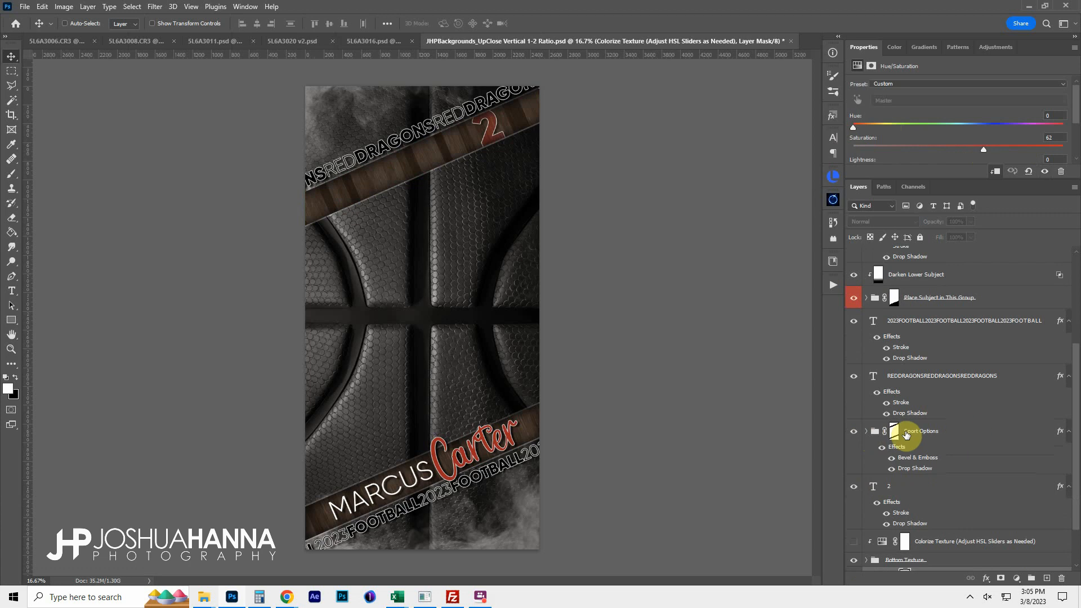
pyautogui.click(866, 432)
pyautogui.scroll(-3, 870, 435)
pyautogui.scroll(-9, 870, 435)
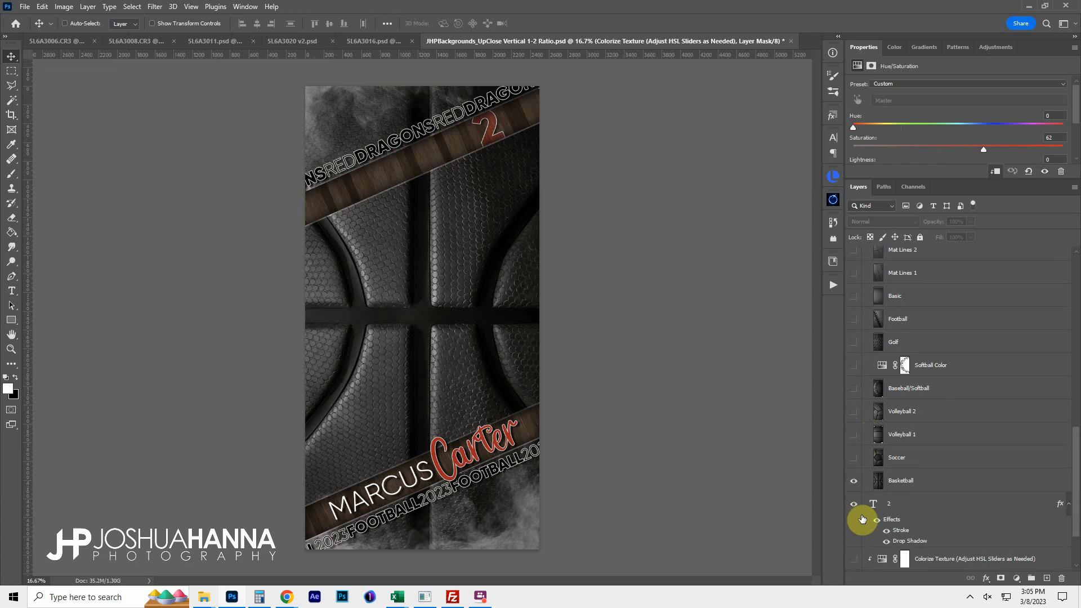
pyautogui.click(855, 458)
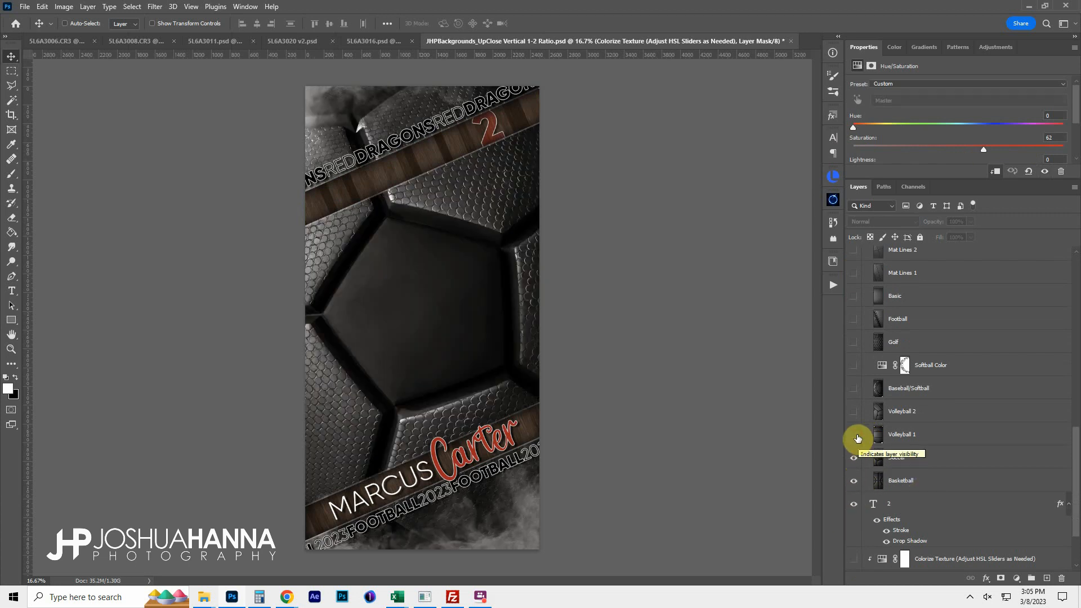
pyautogui.click(855, 435)
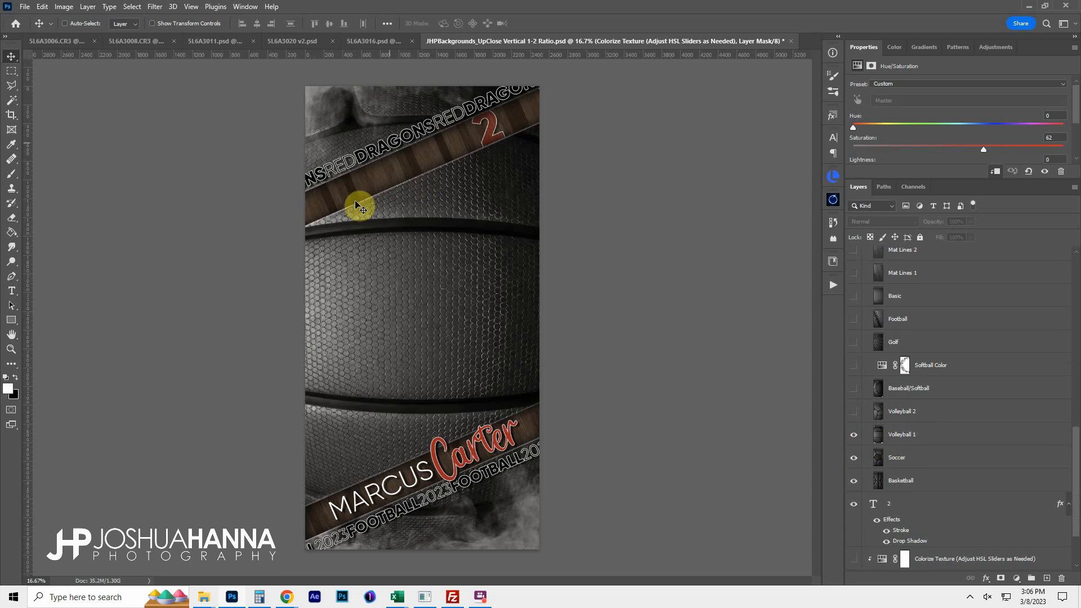
pyautogui.click(855, 411)
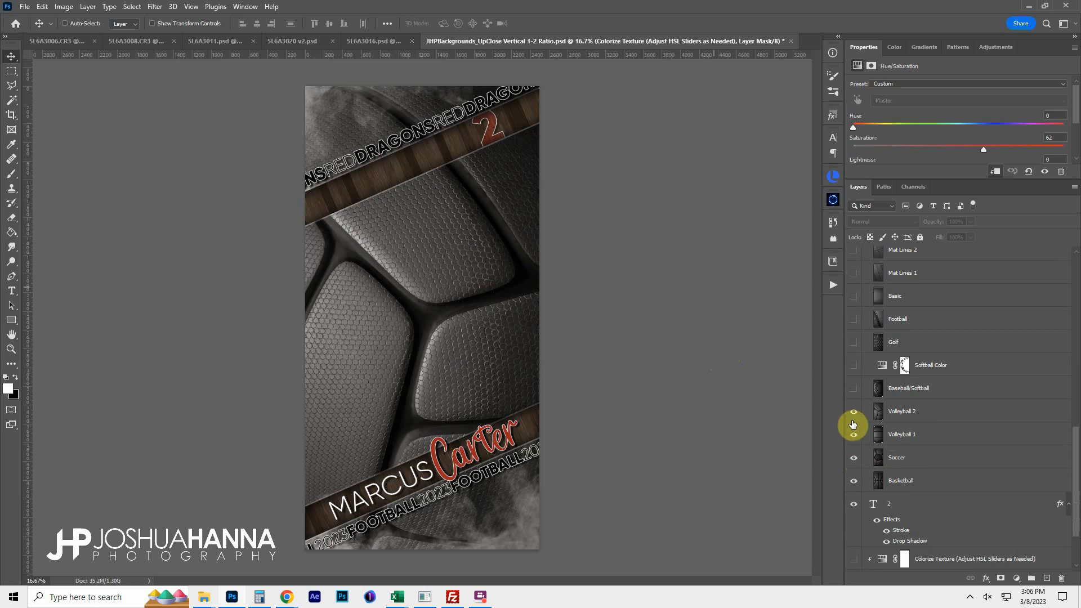
# Show the Baseball/Softball background and turn on its Softball Color adjustment.
pyautogui.click(854, 389)
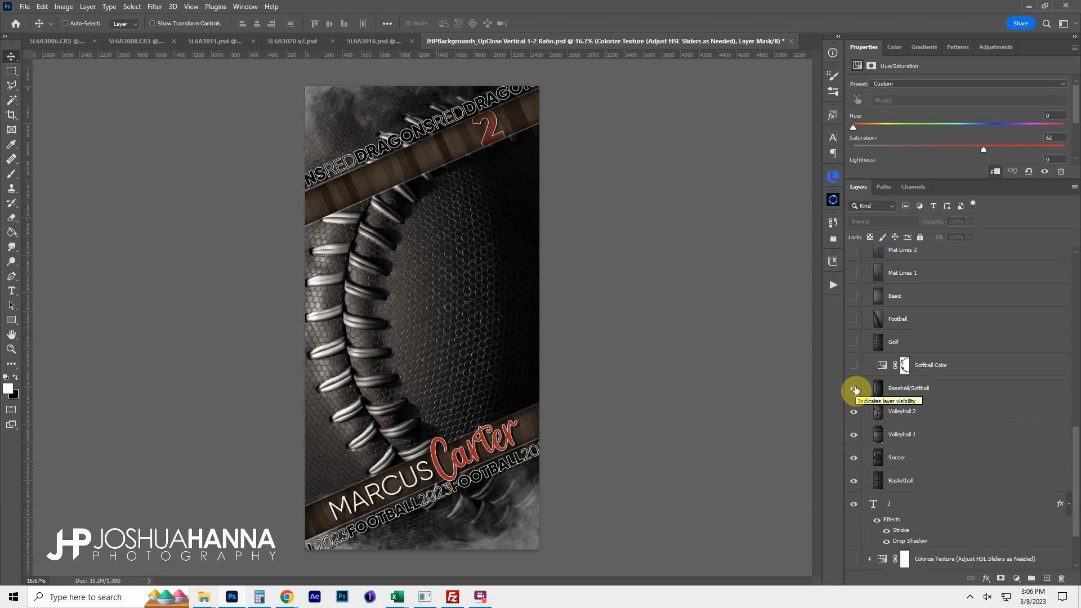
pyautogui.scroll(2, 901, 478)
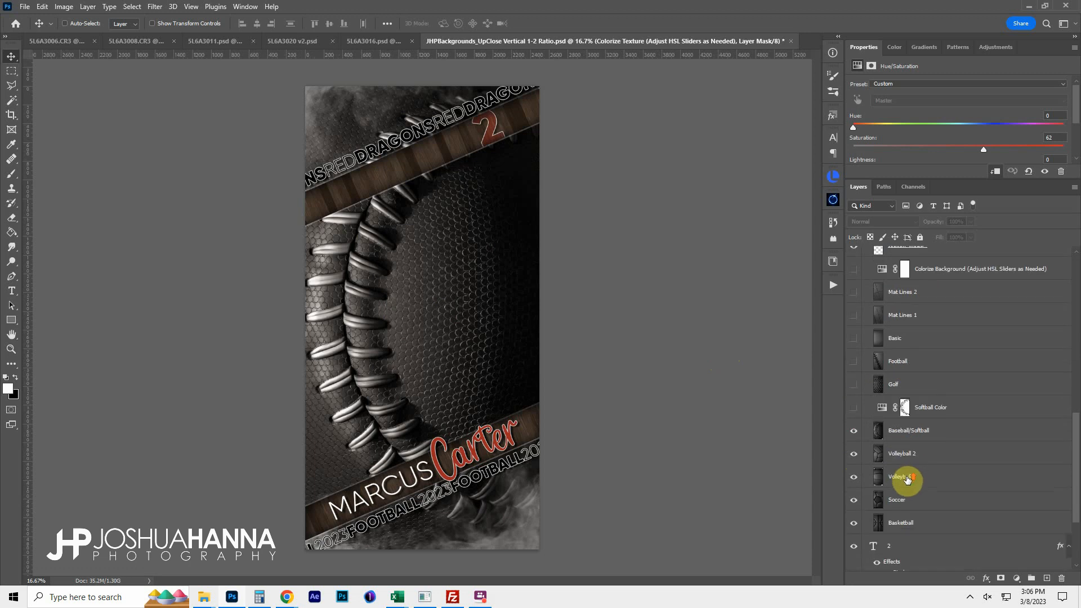
pyautogui.click(854, 410)
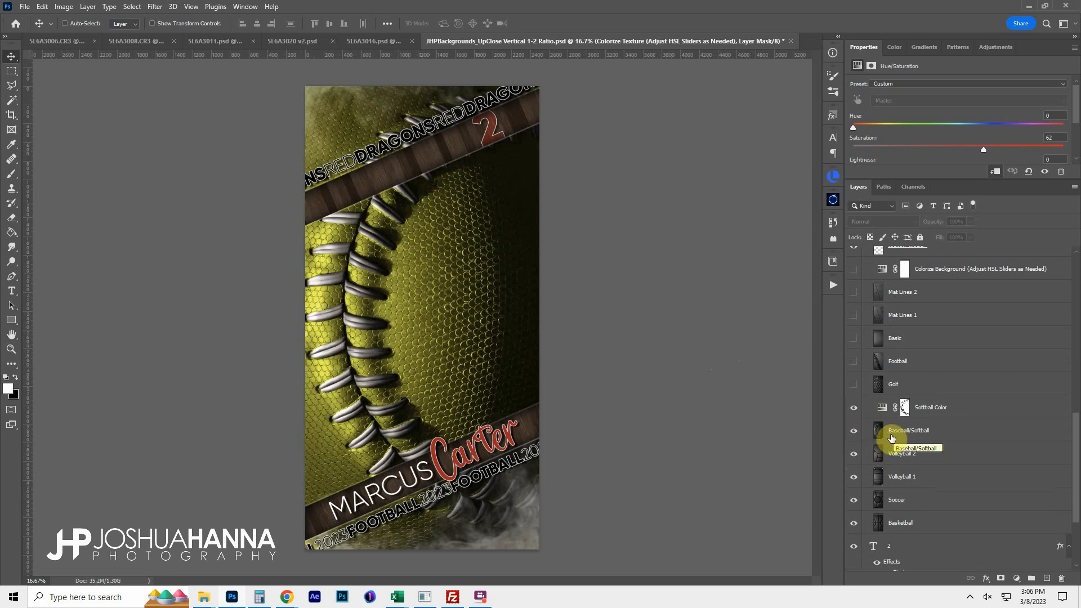
# Show the Golf, Football and Basic backgrounds one after another in the Sport Options group.
pyautogui.scroll(1, 884, 401)
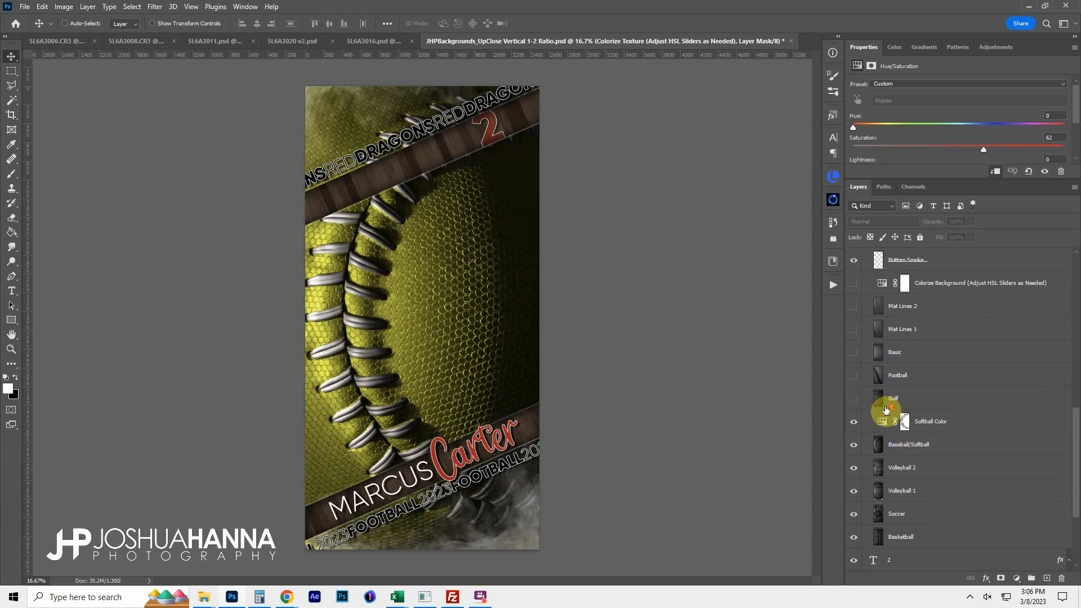
pyautogui.click(853, 400)
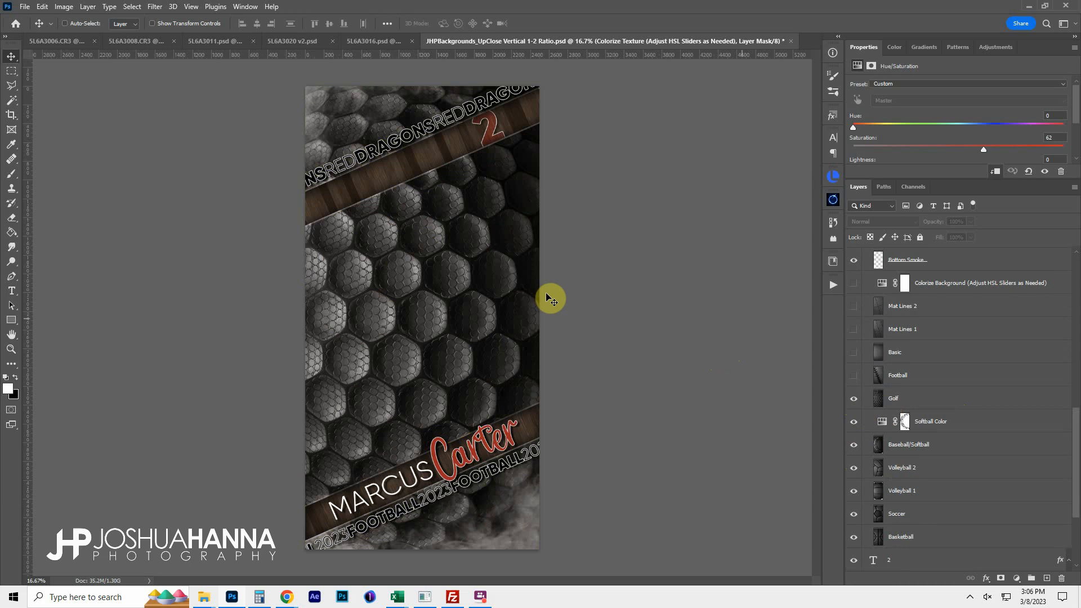
pyautogui.click(853, 375)
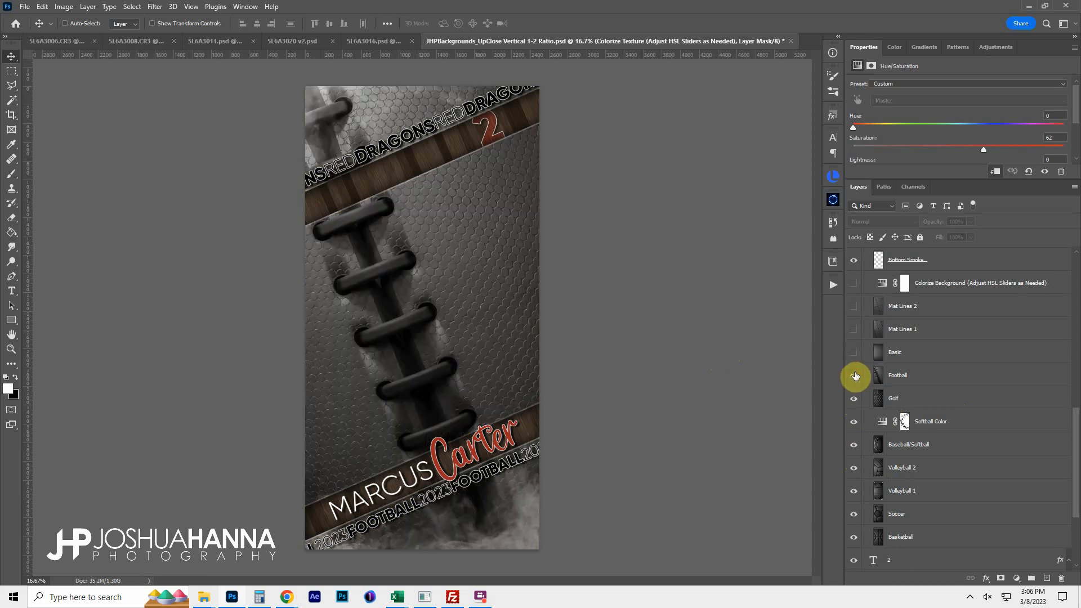
pyautogui.click(854, 353)
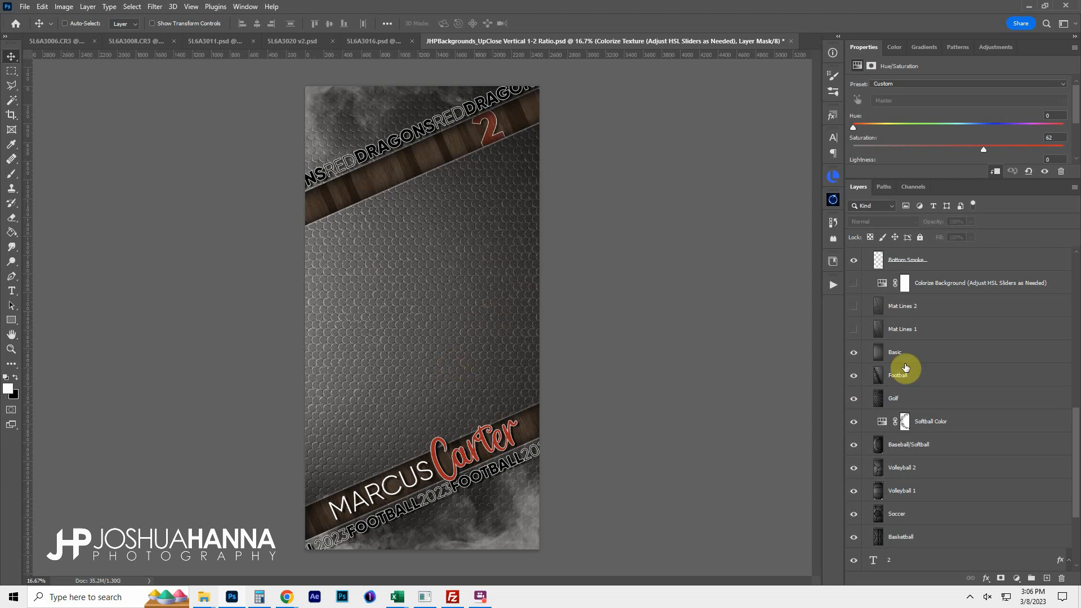
# Show the Mat Lines 1 and Mat Lines 2 backgrounds in the Sport Options group.
pyautogui.scroll(2, 907, 468)
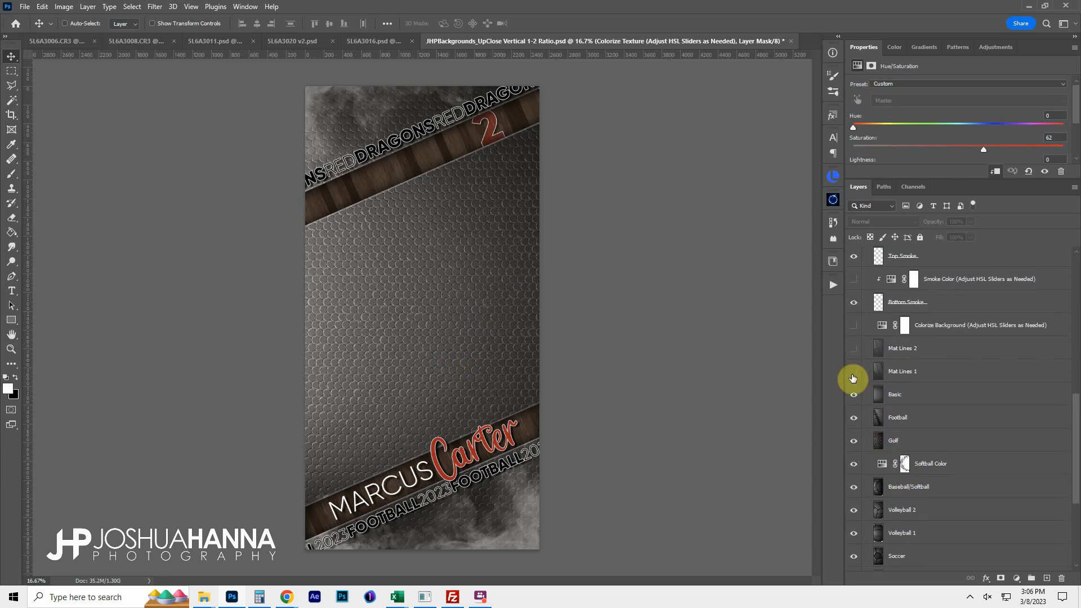
pyautogui.click(854, 374)
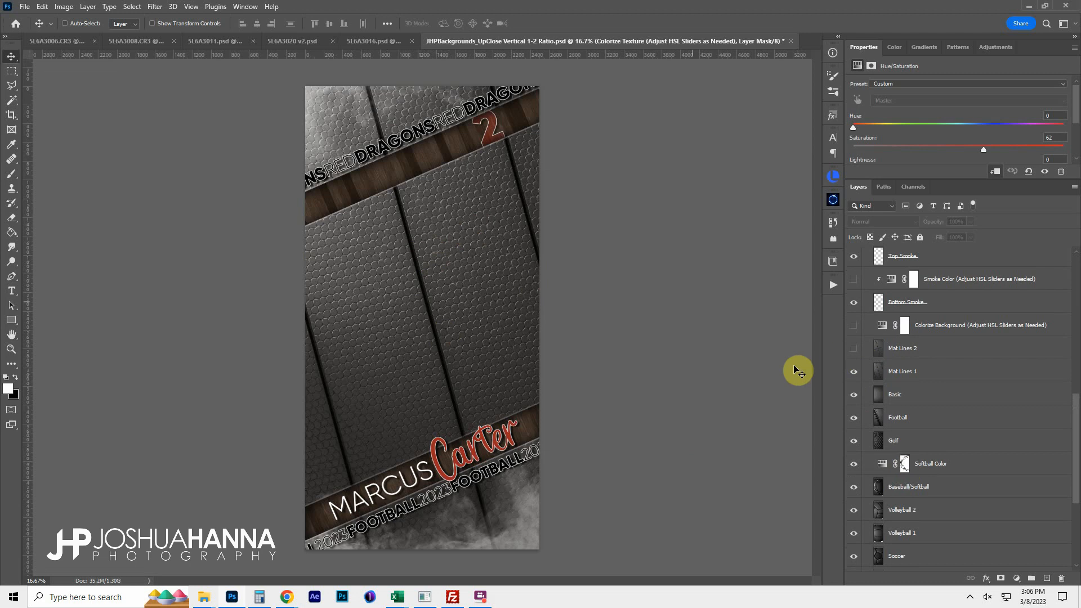
pyautogui.click(853, 349)
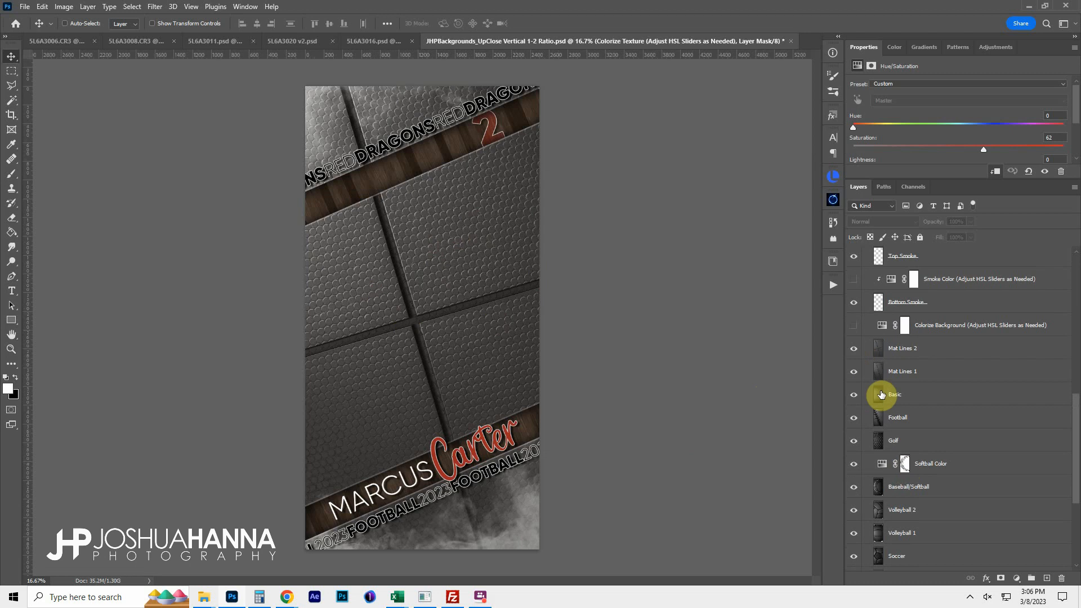
# Turn on the Colorize Background adjustment in the Sport Options group and set its hue to 70.
pyautogui.click(853, 328)
pyautogui.click(881, 327)
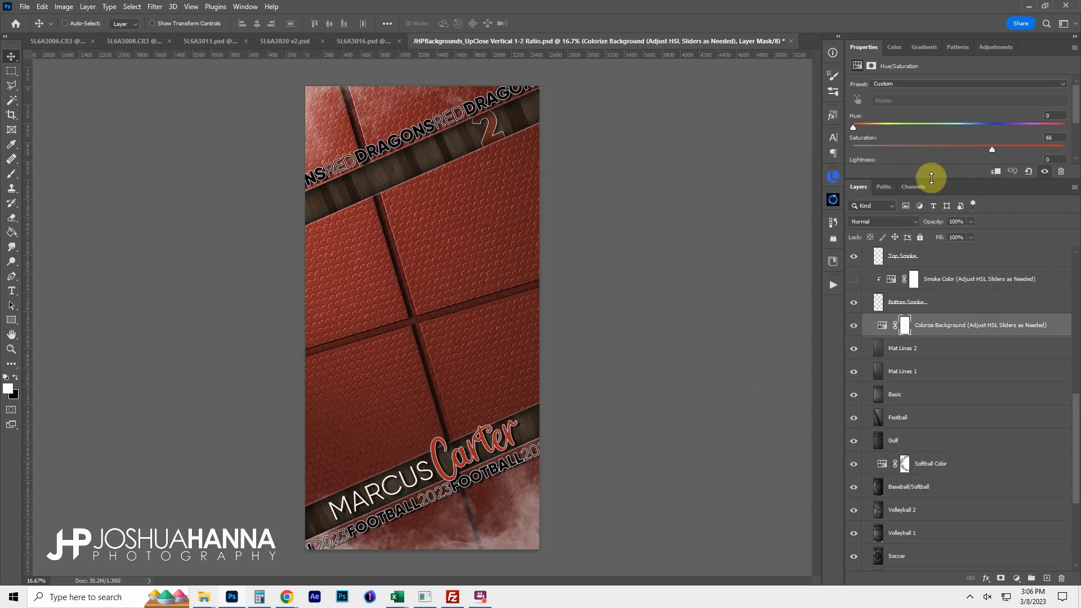
pyautogui.moveTo(932, 177); pyautogui.dragTo(941, 215)
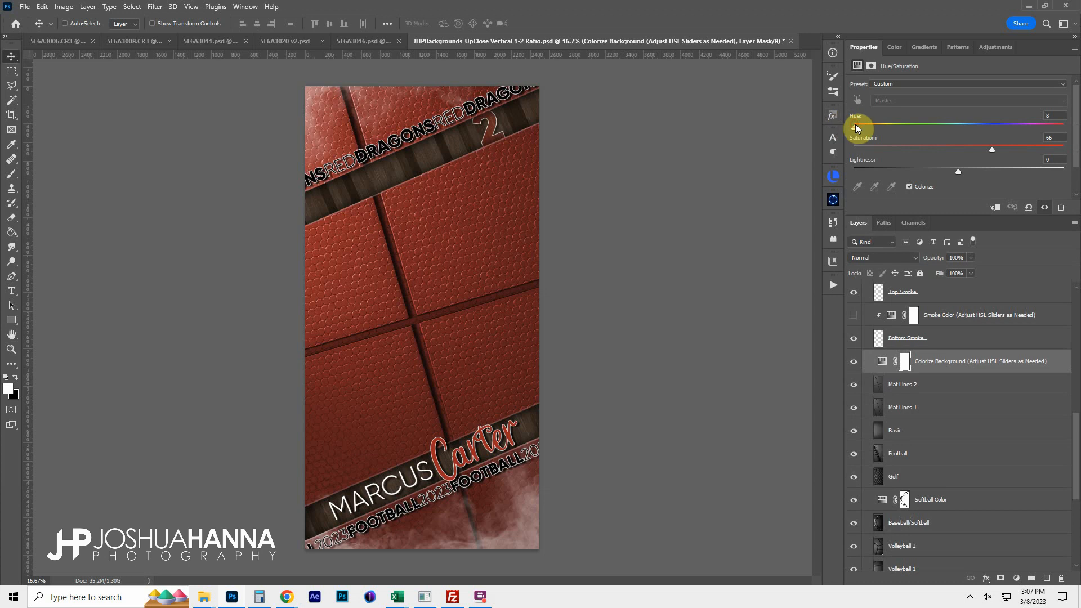
pyautogui.moveTo(855, 127); pyautogui.dragTo(935, 135)
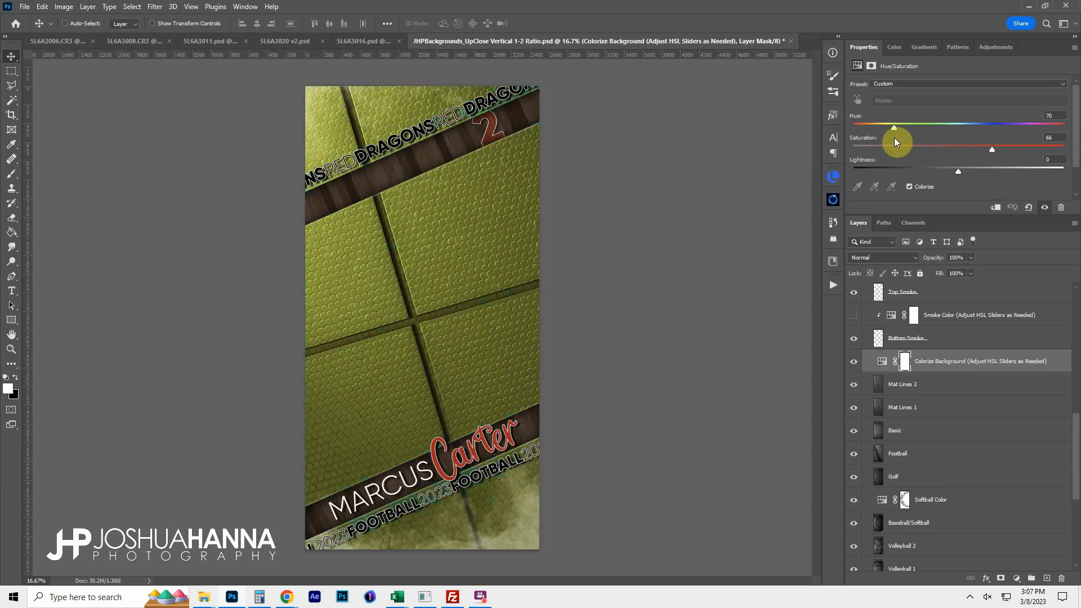
# Hide the Colorize Background adjustment and all sport backgrounds above the Basketball layer so only Basketball shows.
pyautogui.moveTo(855, 365); pyautogui.dragTo(854, 569)
pyautogui.scroll(-3, 897, 485)
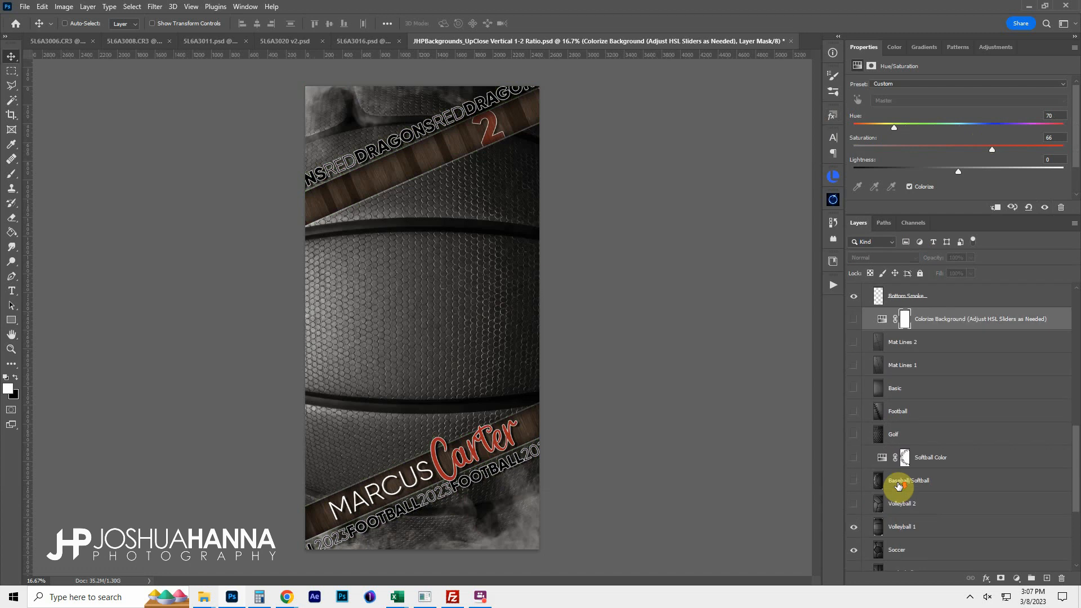
pyautogui.click(854, 479)
pyautogui.click(855, 476)
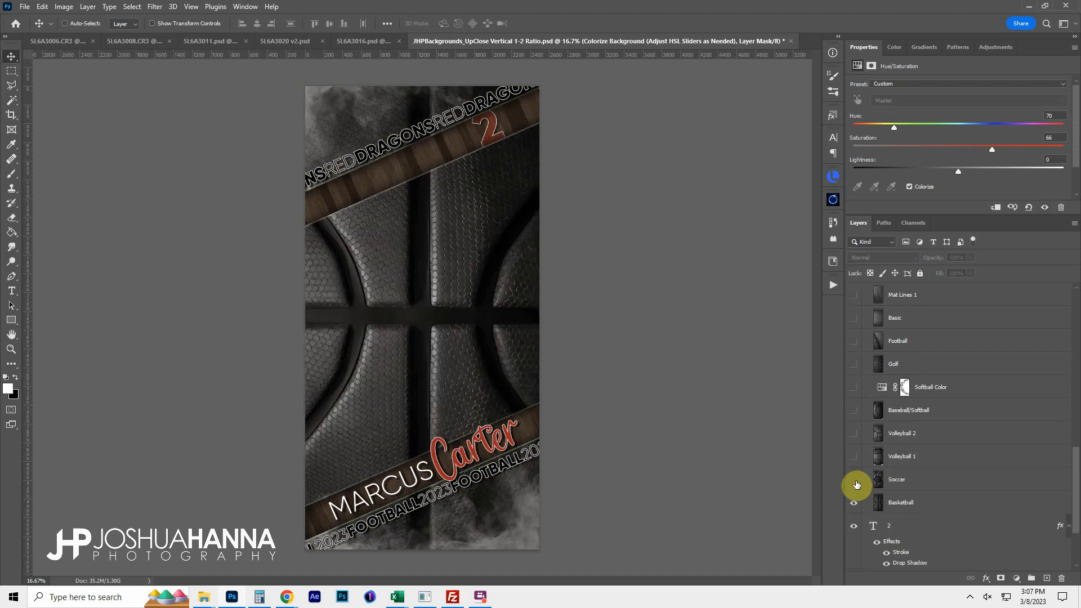
# Preview the banner with and without the Bottom Smoke and Top Smoke layers, leaving both visible.
pyautogui.scroll(3, 901, 483)
pyautogui.scroll(3, 875, 343)
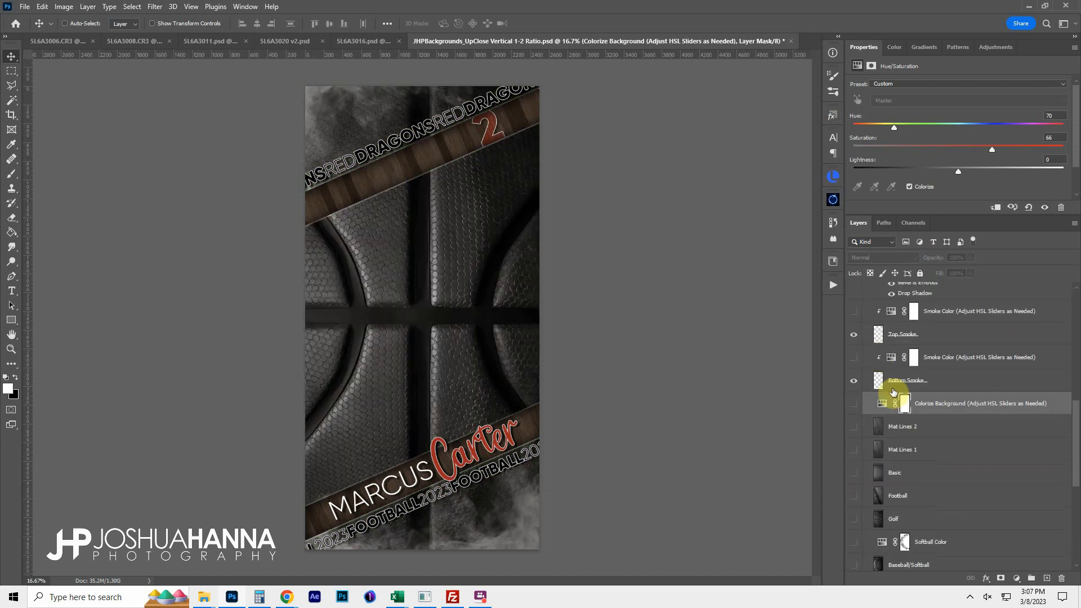
pyautogui.click(853, 424)
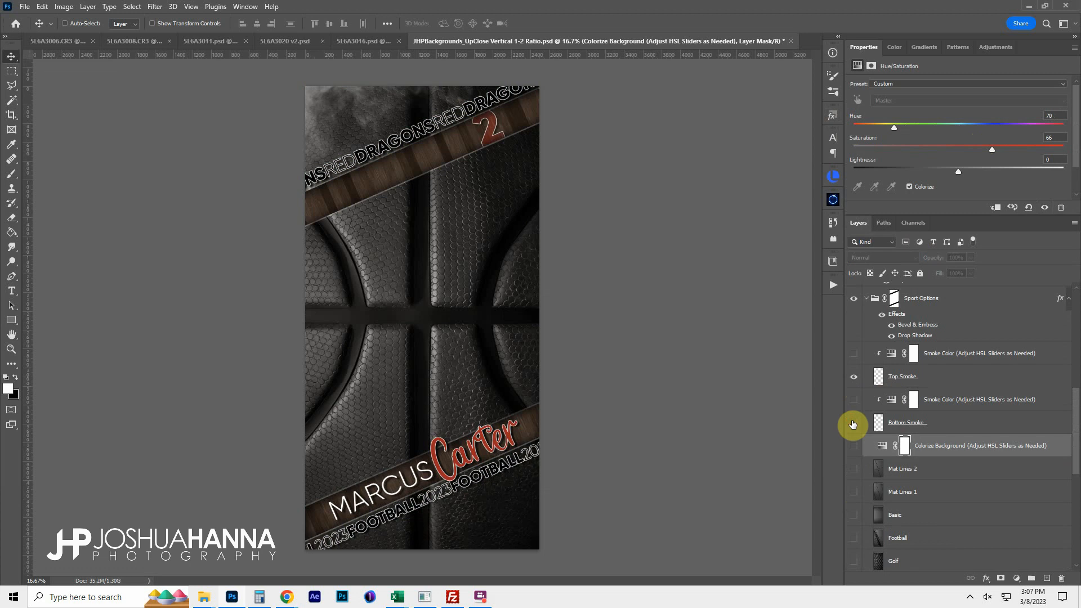
pyautogui.click(853, 424)
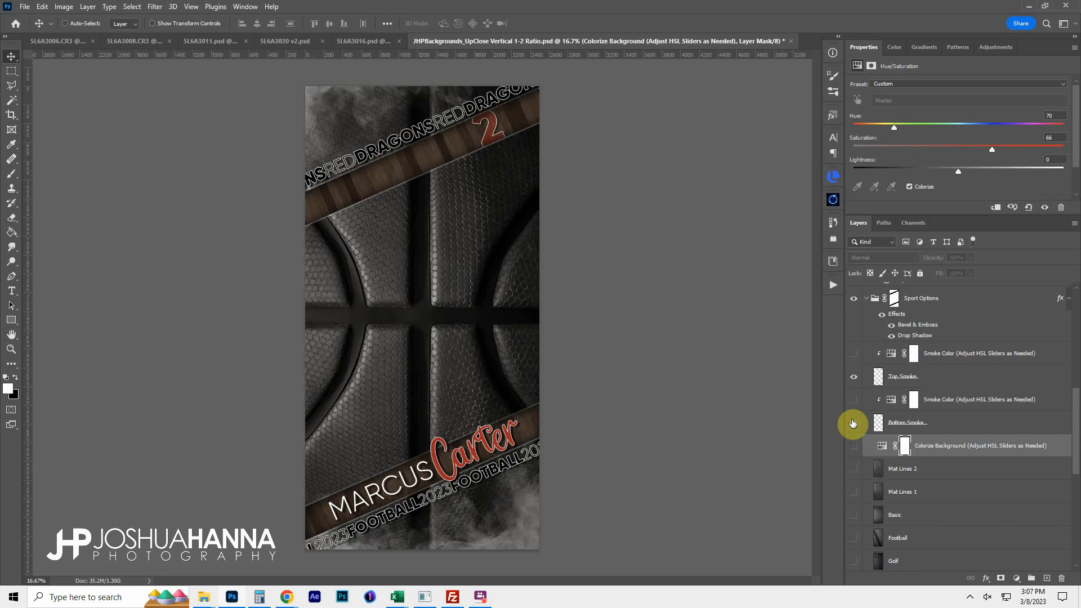
pyautogui.click(853, 376)
pyautogui.click(854, 377)
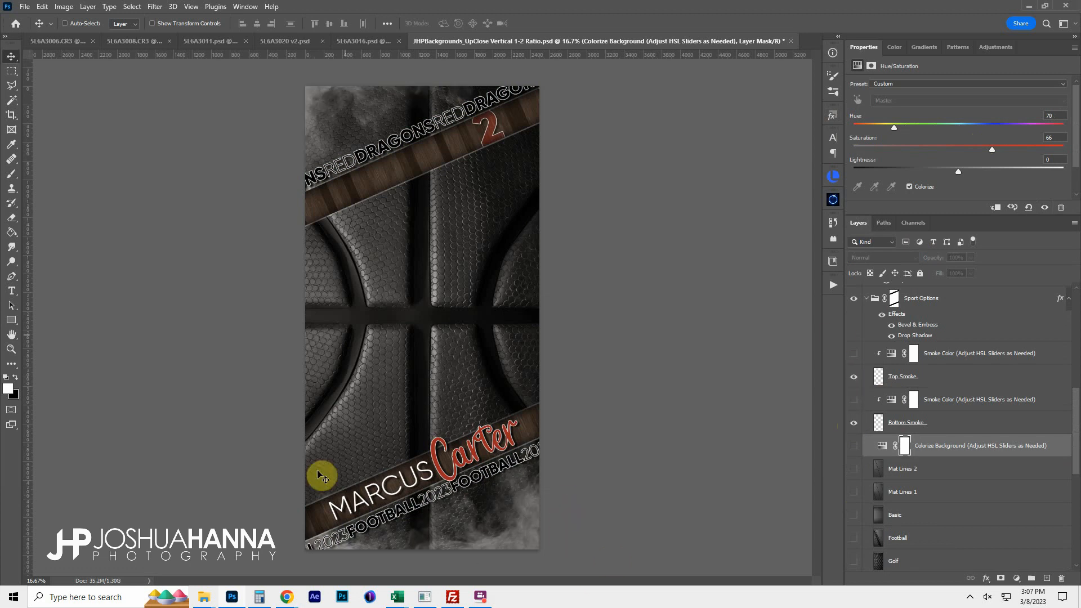
pyautogui.click(854, 422)
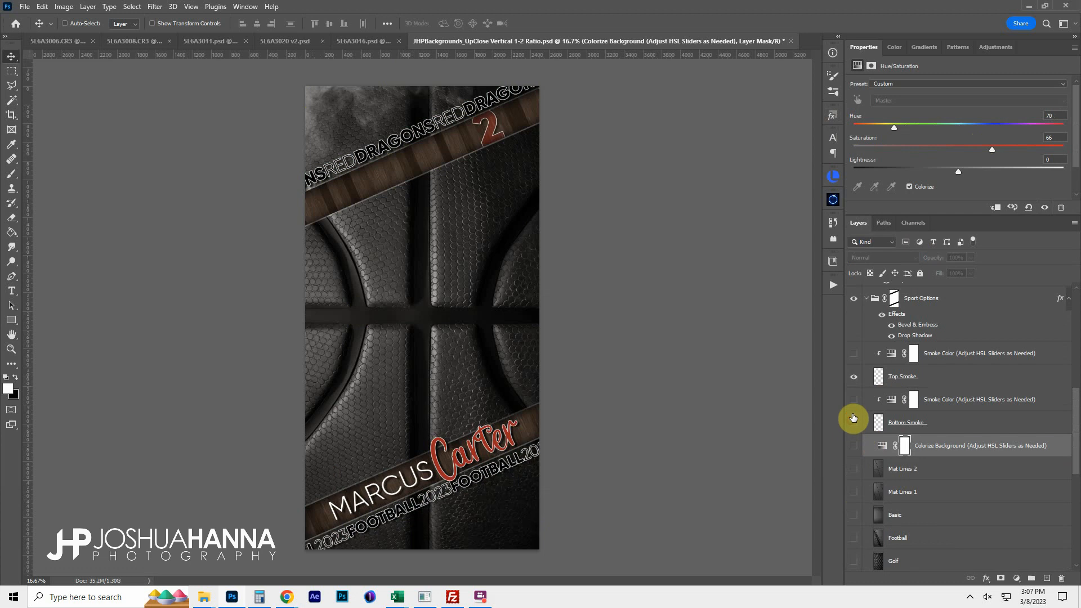
pyautogui.click(854, 377)
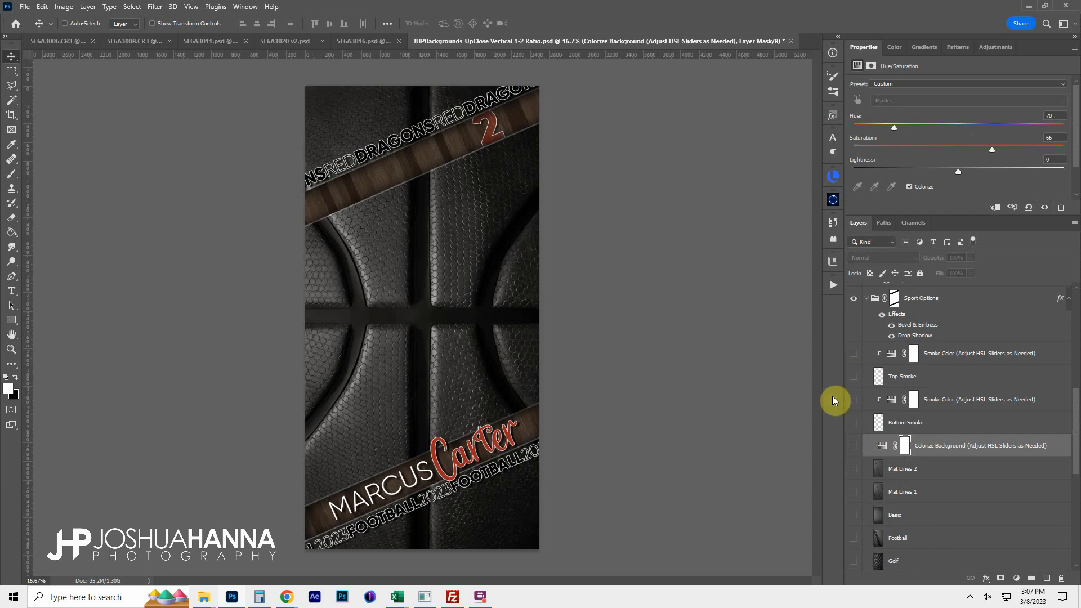
pyautogui.click(854, 376)
pyautogui.click(854, 423)
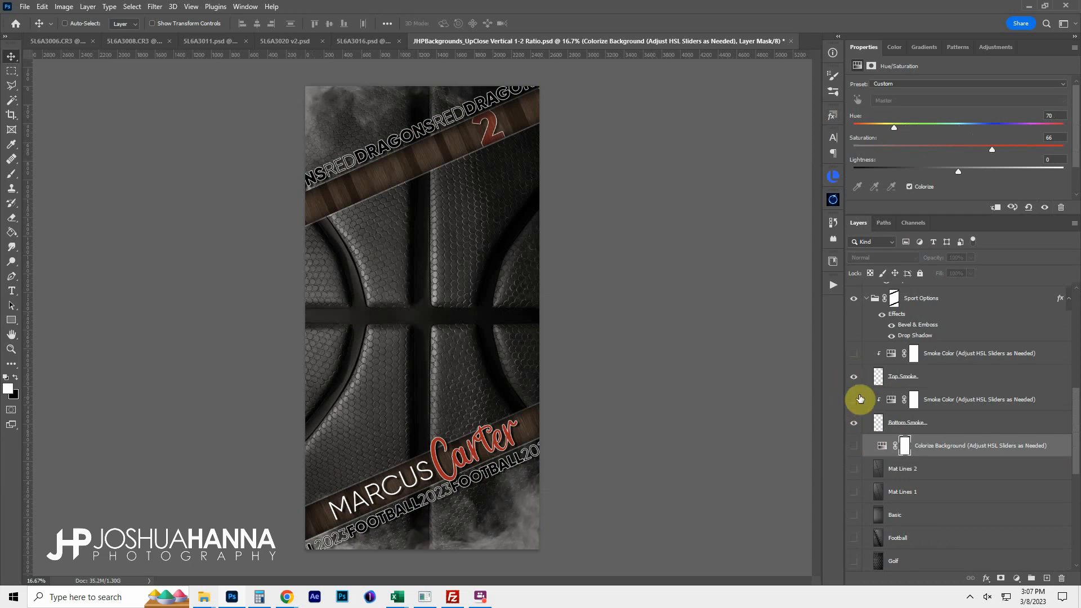
# Turn on the Smoke Color adjustment above Bottom Smoke, set its hue to 201, and hide the adjustment again.
pyautogui.click(852, 401)
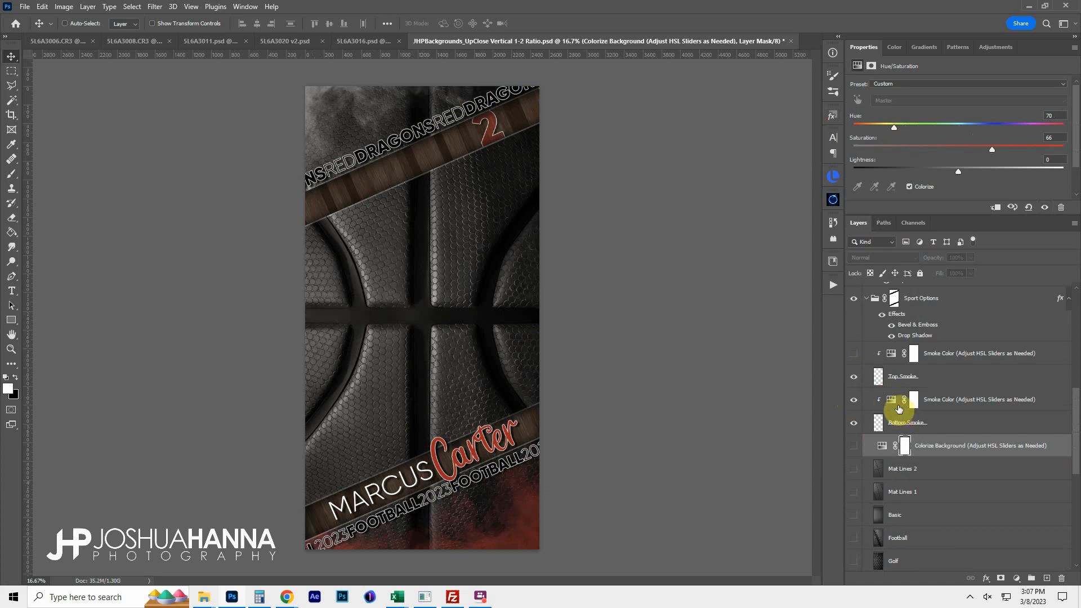
pyautogui.click(893, 401)
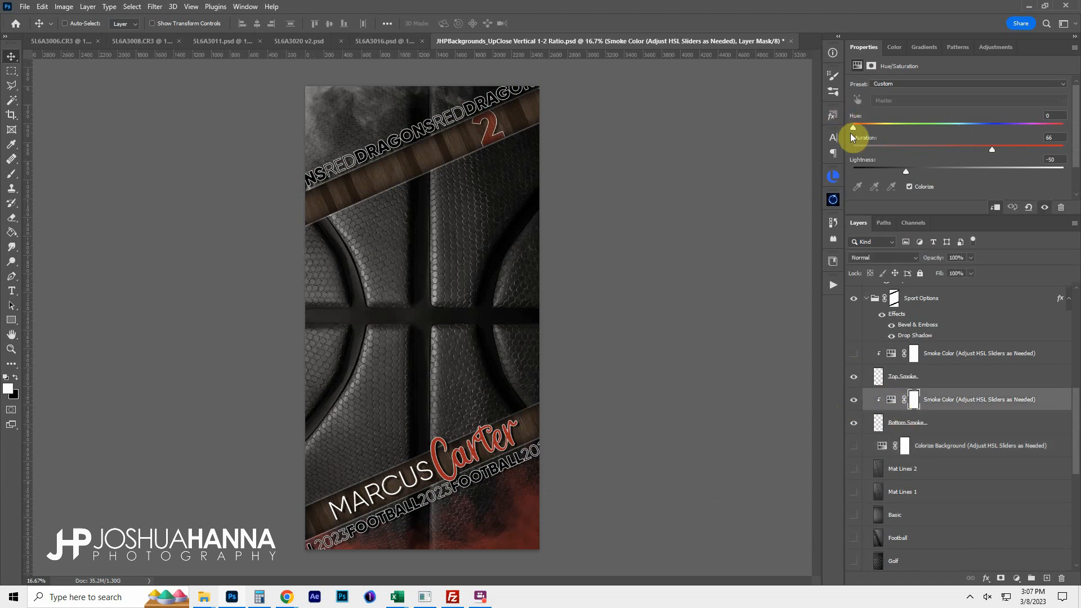
pyautogui.moveTo(852, 129); pyautogui.dragTo(885, 127)
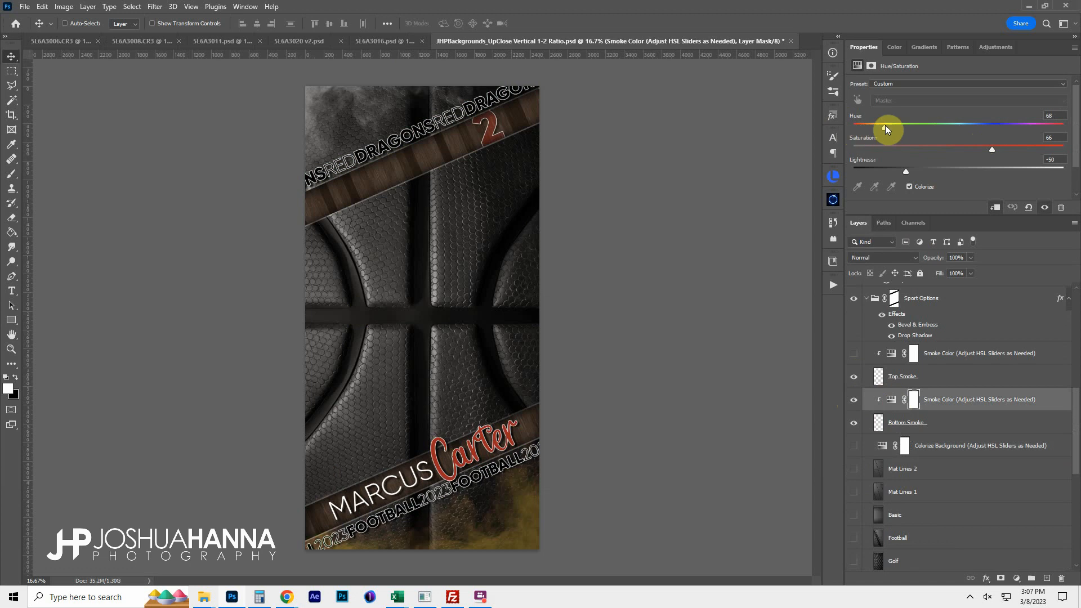
pyautogui.moveTo(968, 125); pyautogui.dragTo(978, 124)
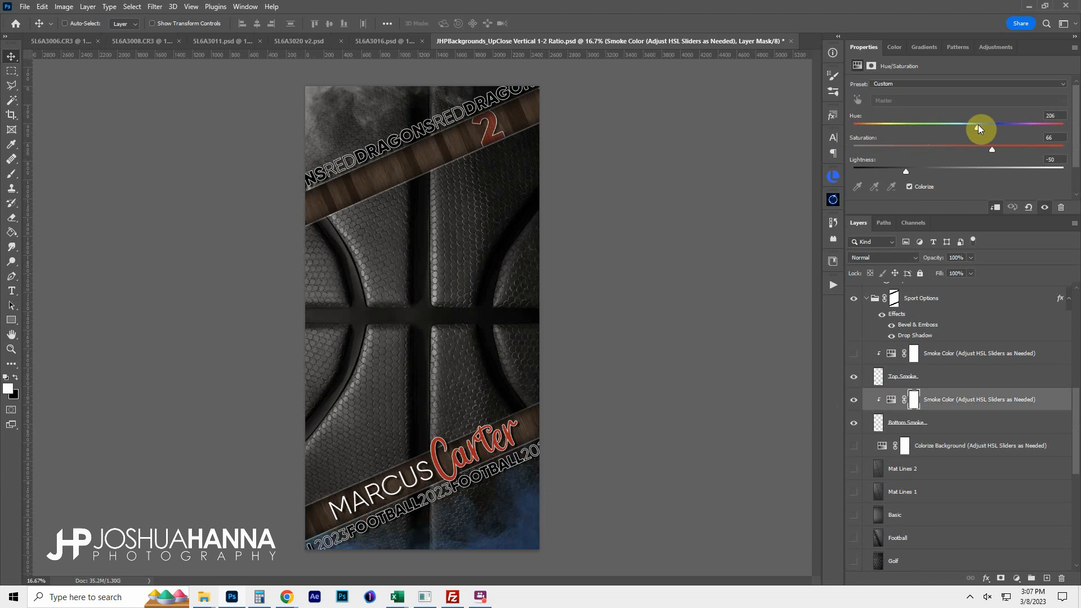
pyautogui.click(856, 401)
# Collapse the Sport Options group and toggle the repeating REDDRAGONS and 2023FOOTBALL text layers off and back on.
pyautogui.scroll(1, 867, 411)
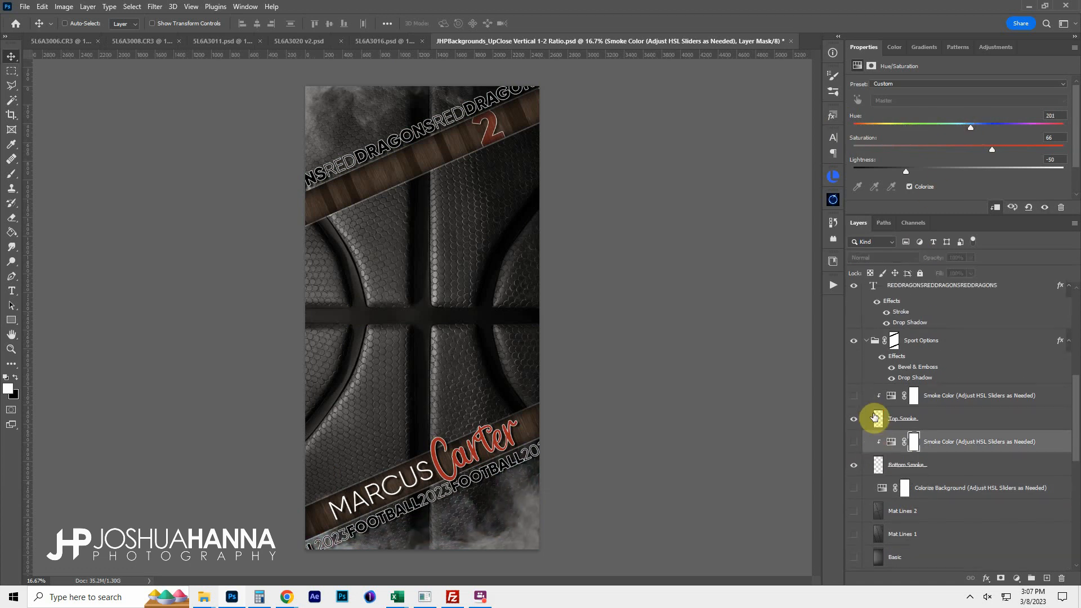
pyautogui.click(869, 343)
pyautogui.scroll(3, 883, 445)
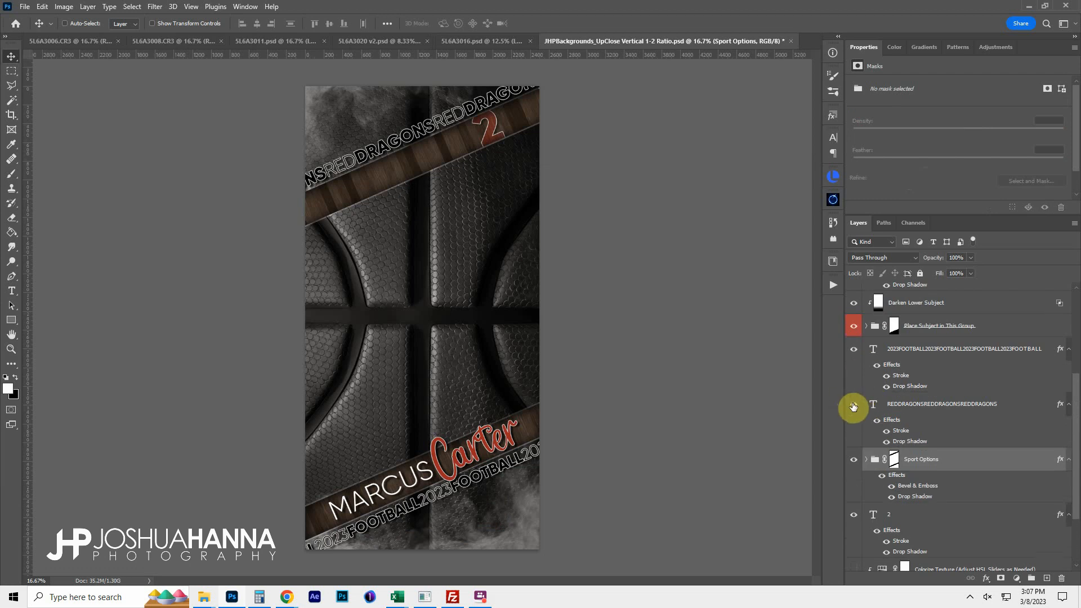
pyautogui.click(854, 405)
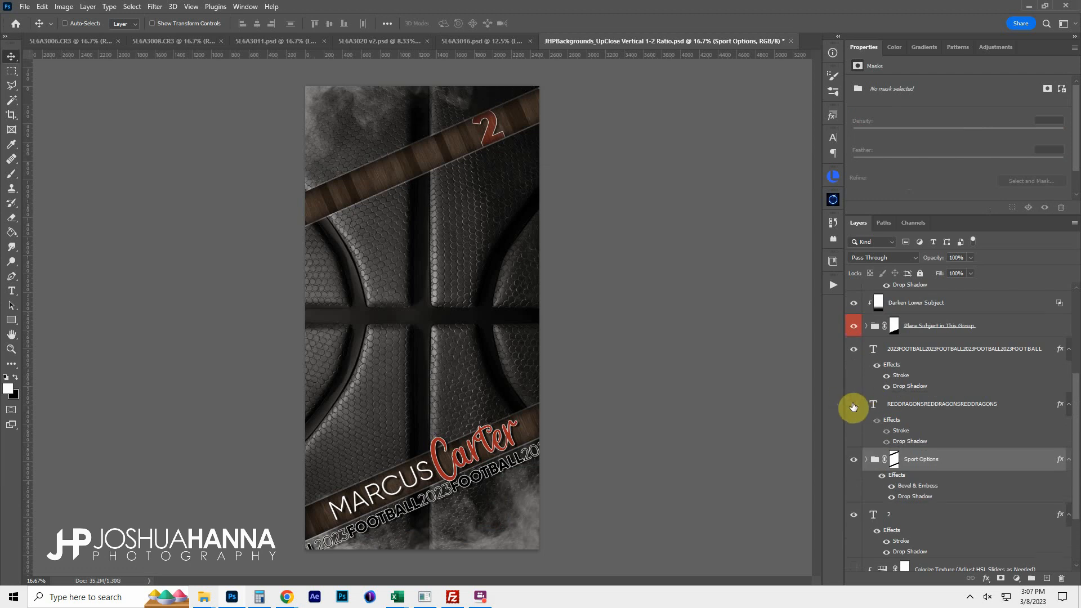
pyautogui.click(854, 404)
pyautogui.click(854, 351)
pyautogui.click(854, 350)
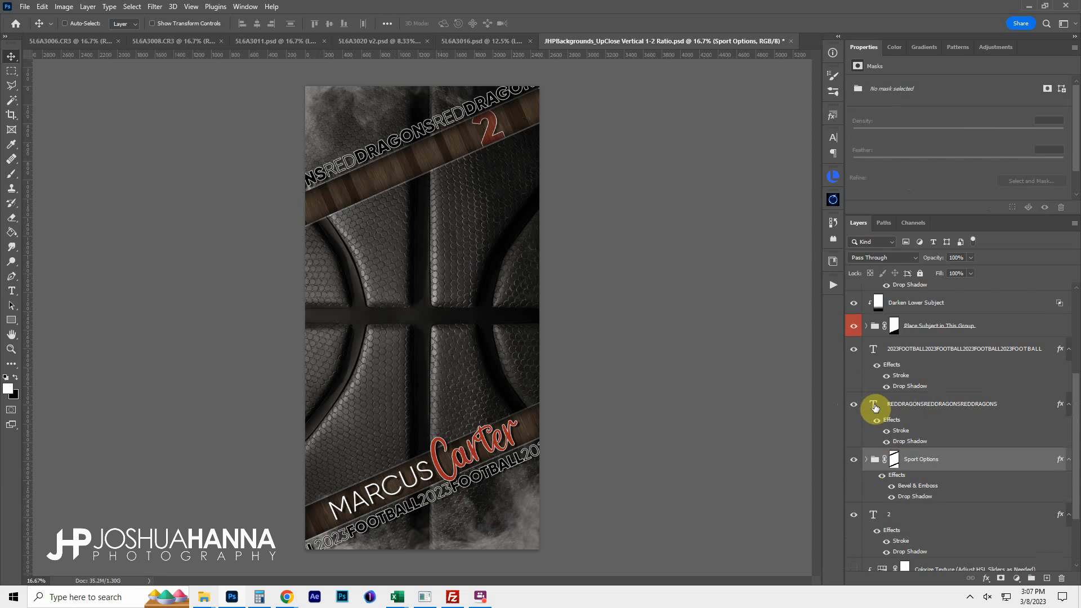
# Examine the font styles of RED and DRAGONS in the REDDRAGONS text layer and leave text editing without changes.
pyautogui.doubleClick(875, 404)
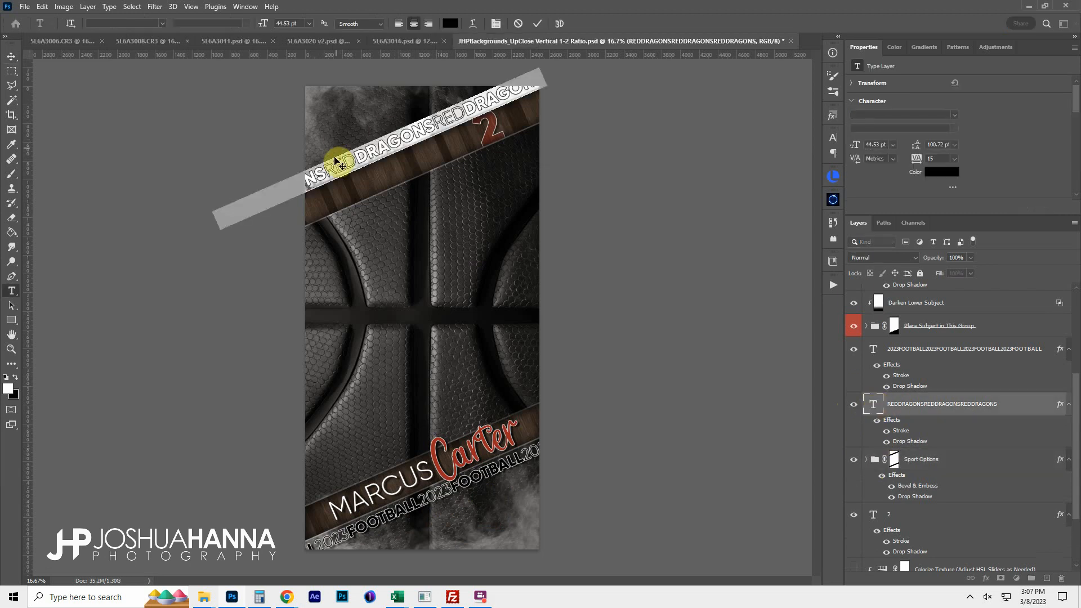
pyautogui.click(337, 164)
pyautogui.moveTo(328, 166); pyautogui.dragTo(361, 158)
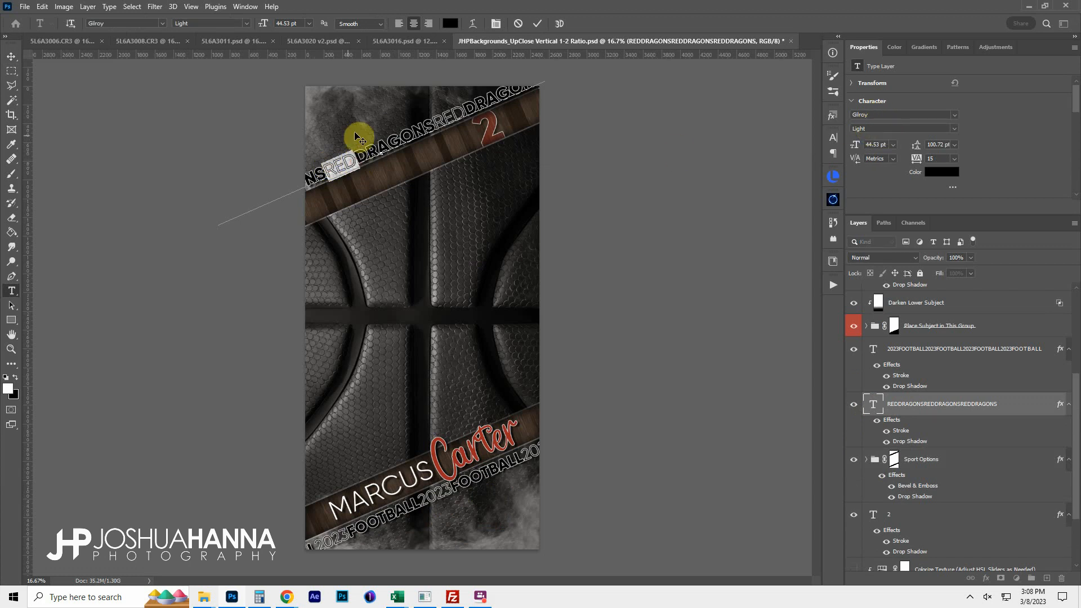
pyautogui.click(356, 148)
pyautogui.moveTo(356, 149); pyautogui.dragTo(436, 125)
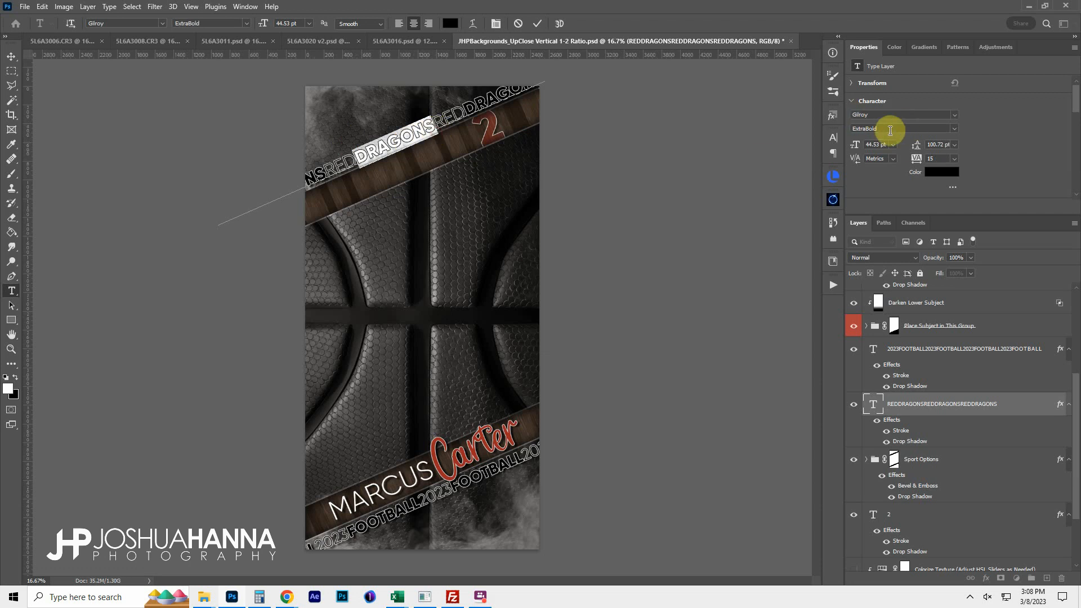
pyautogui.click(947, 130)
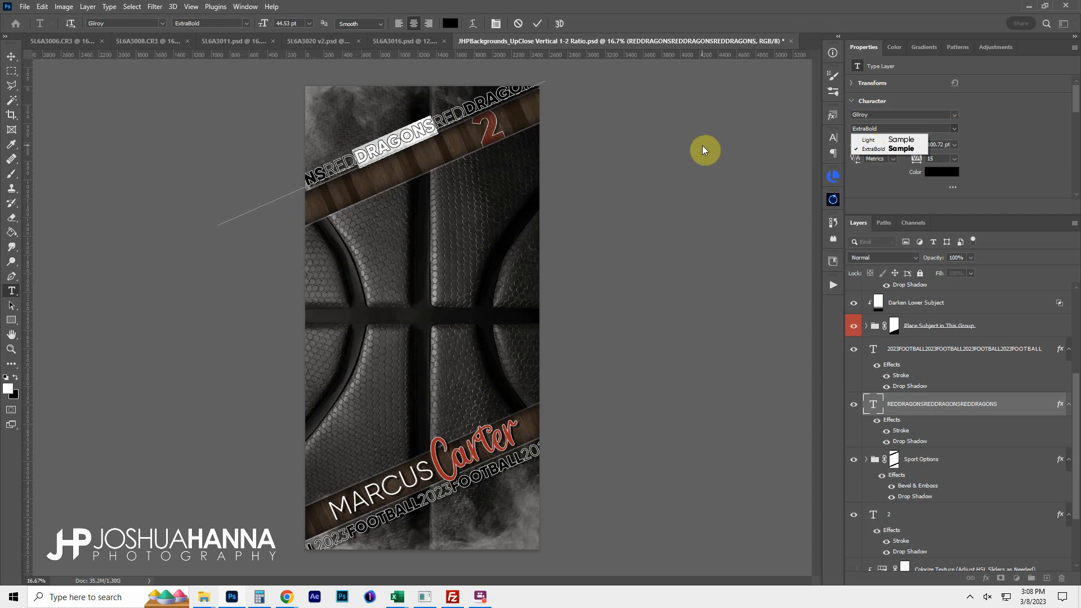
pyautogui.click(705, 155)
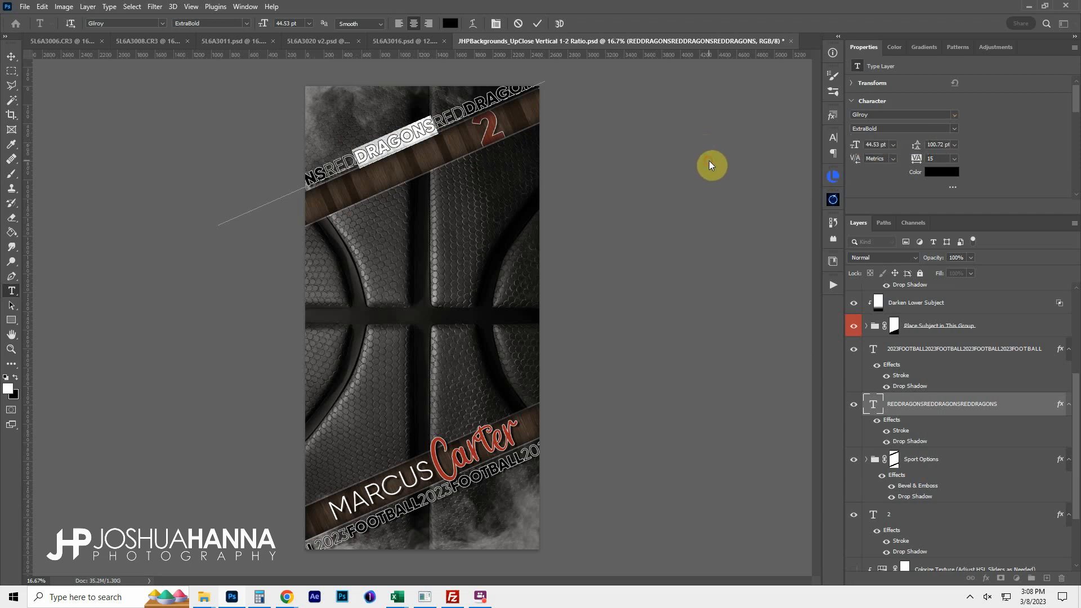
pyautogui.click(520, 26)
# Toggle the athlete's first-name and last-name text layers off and back on to preview each one.
pyautogui.scroll(2, 882, 417)
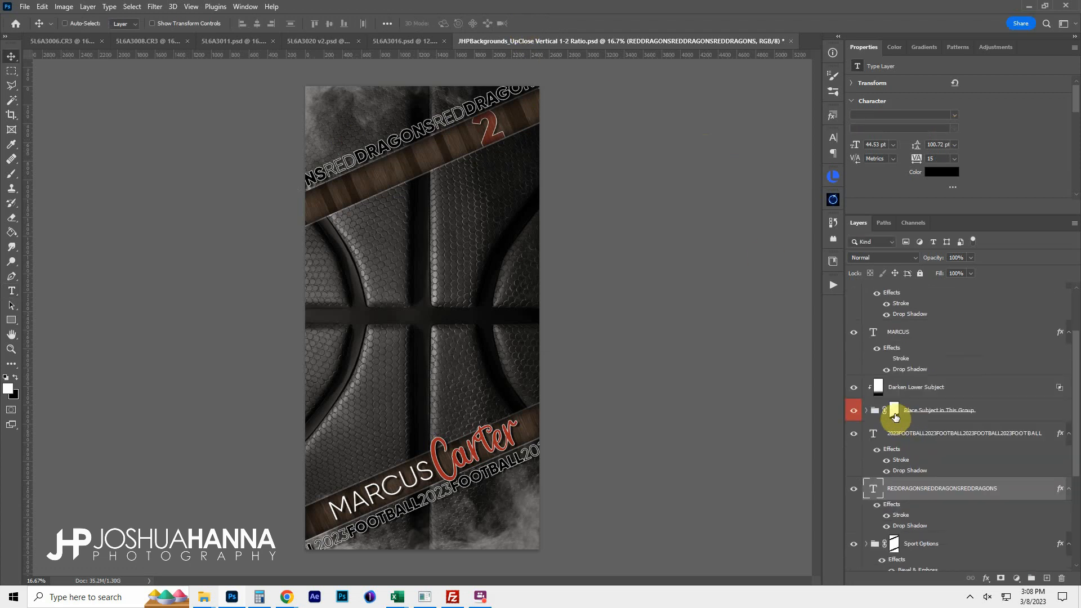
pyautogui.scroll(1, 878, 436)
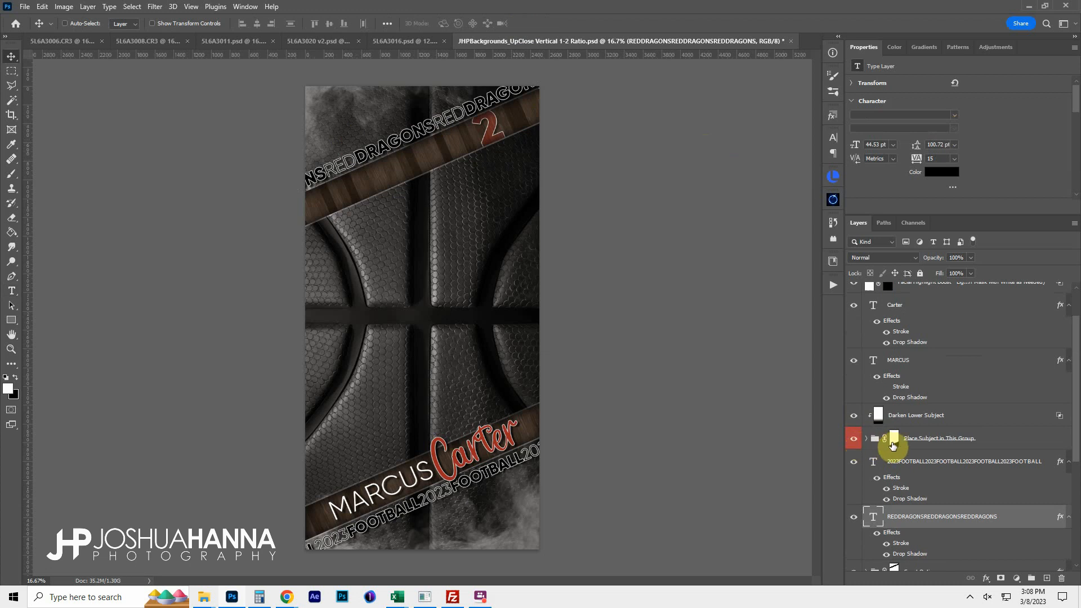
pyautogui.scroll(2, 858, 444)
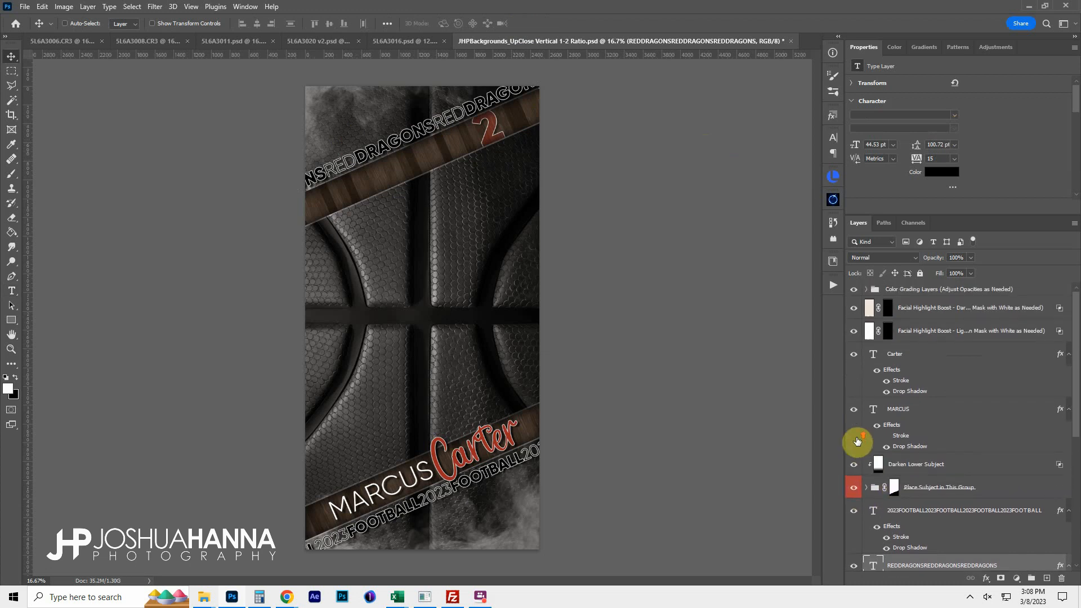
pyautogui.click(854, 409)
pyautogui.click(854, 409)
pyautogui.click(856, 355)
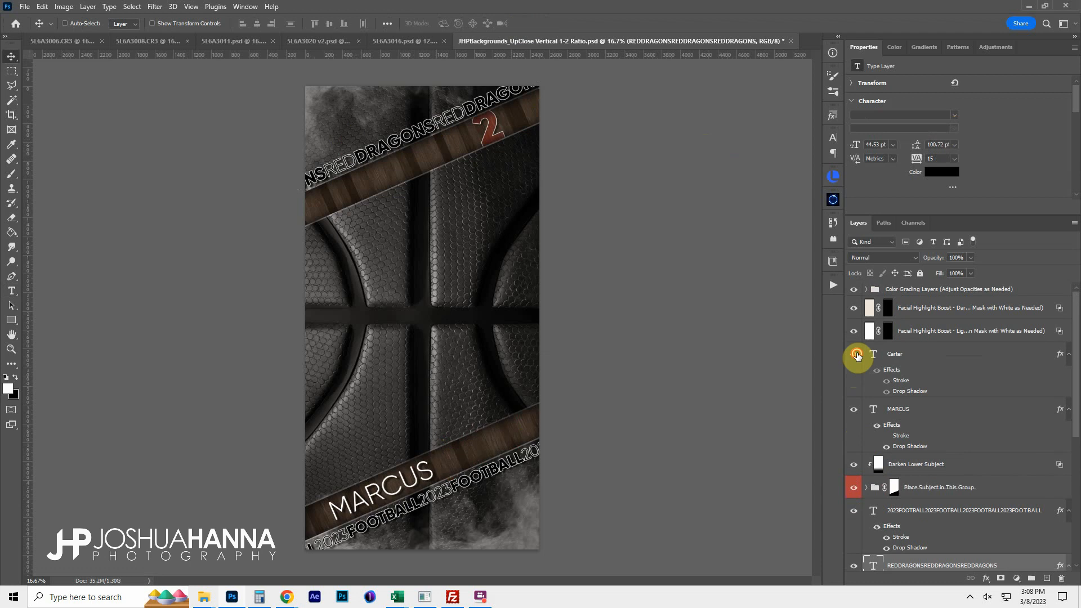
pyautogui.click(856, 355)
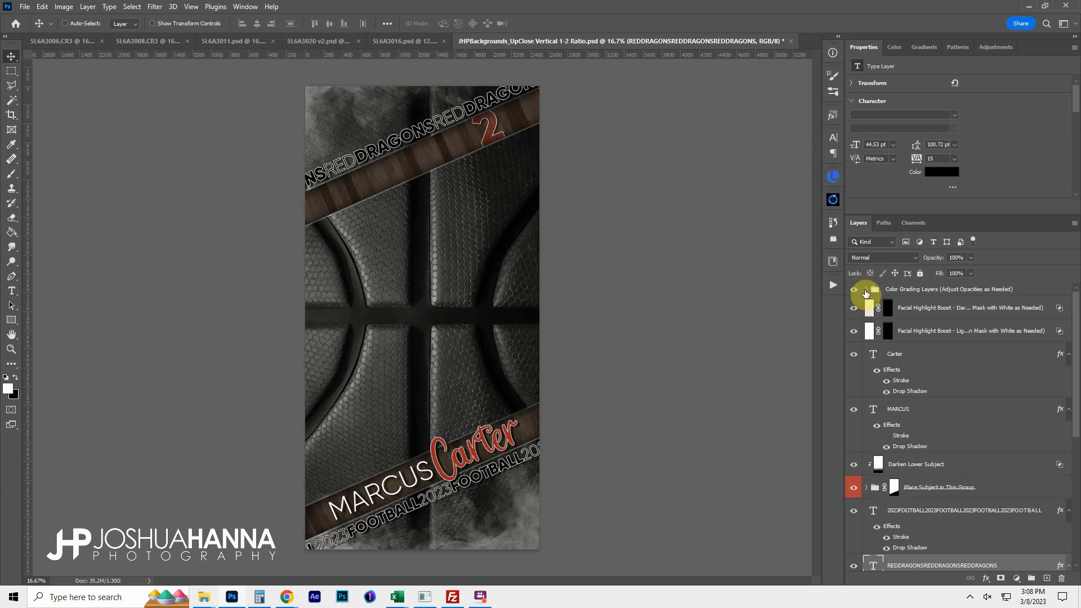
# Expand the Color Grading Layers group, select the De-Warming adjustment and compare the banner with it off and on.
pyautogui.click(866, 290)
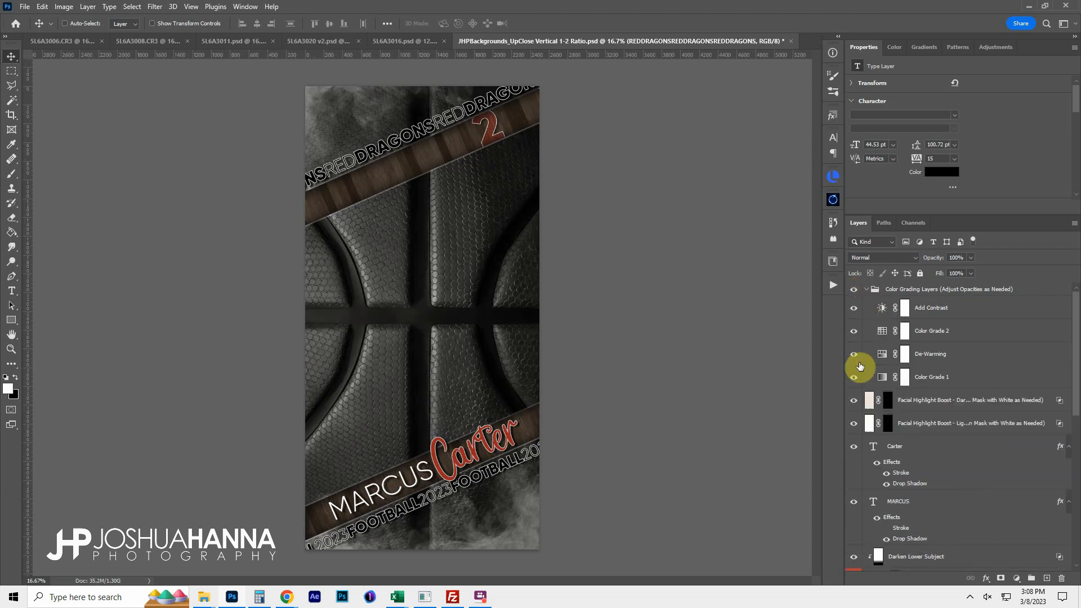
pyautogui.click(867, 290)
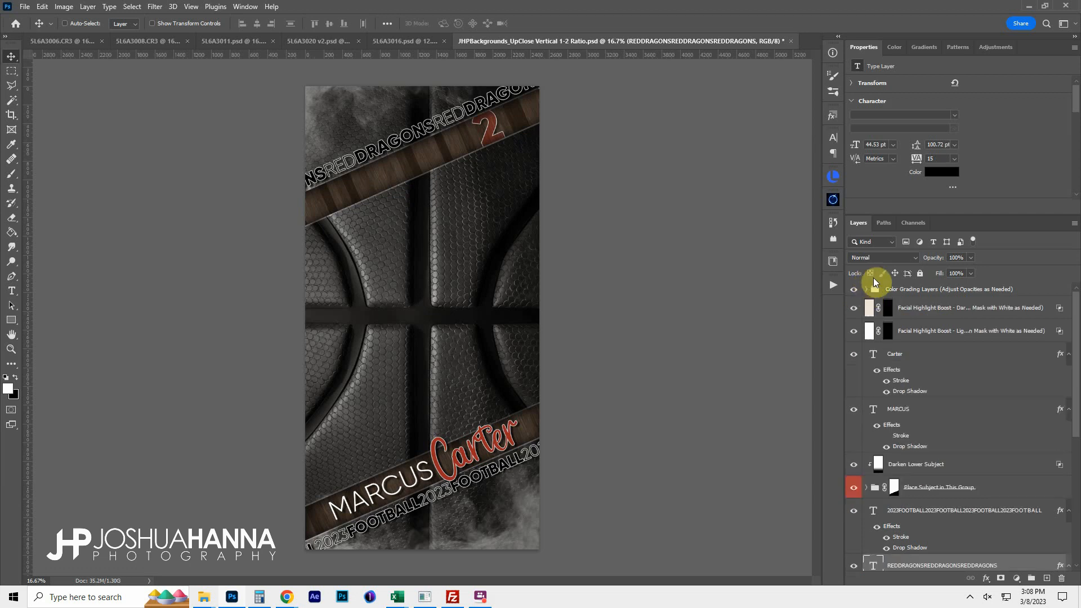
pyautogui.click(867, 290)
pyautogui.click(963, 355)
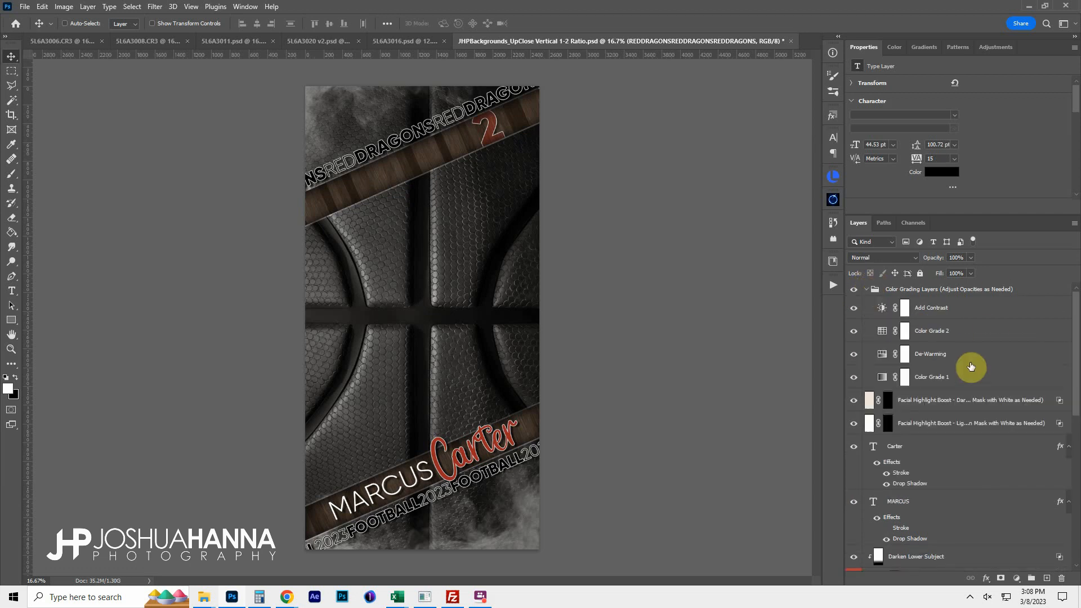
pyautogui.click(855, 356)
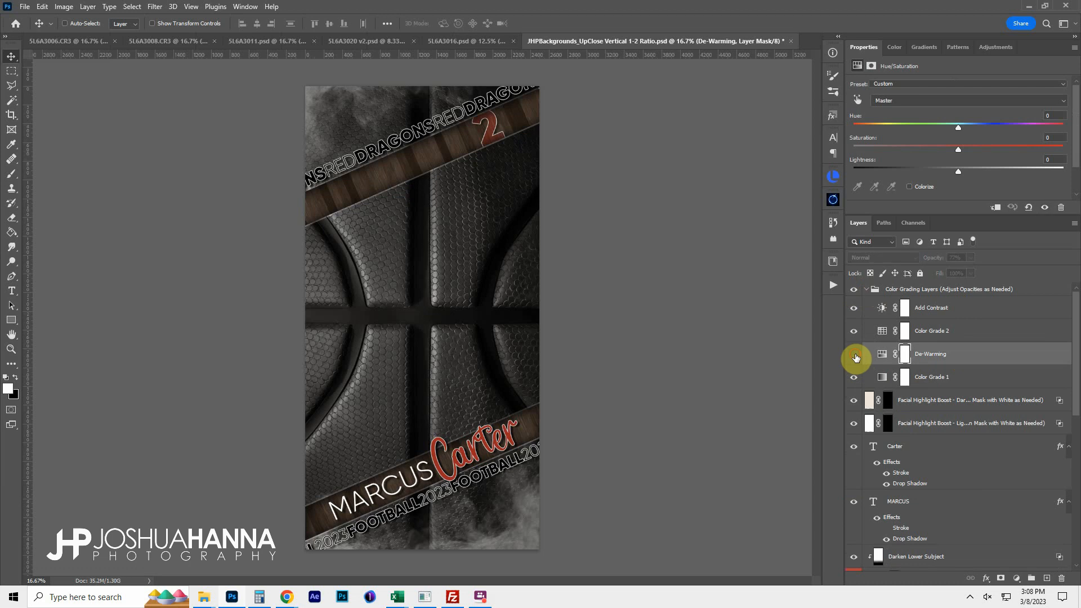
pyautogui.click(855, 357)
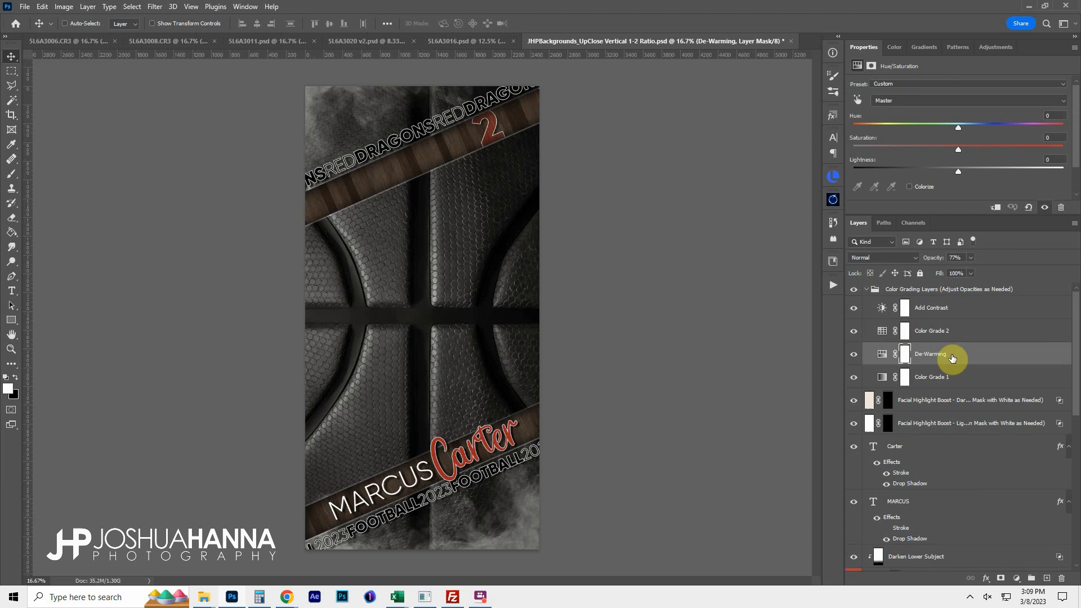
# Collapse the Color Grading Layers group and select the lighter-skin and darker-skin Facial Highlight Boost layers in turn.
pyautogui.click(853, 356)
pyautogui.click(866, 289)
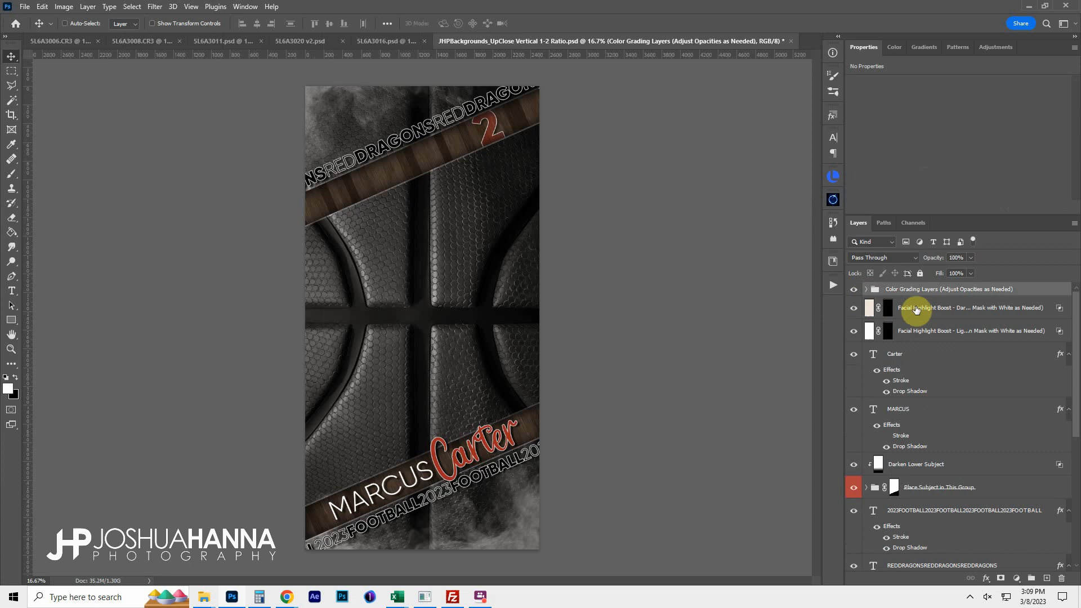
pyautogui.click(912, 331)
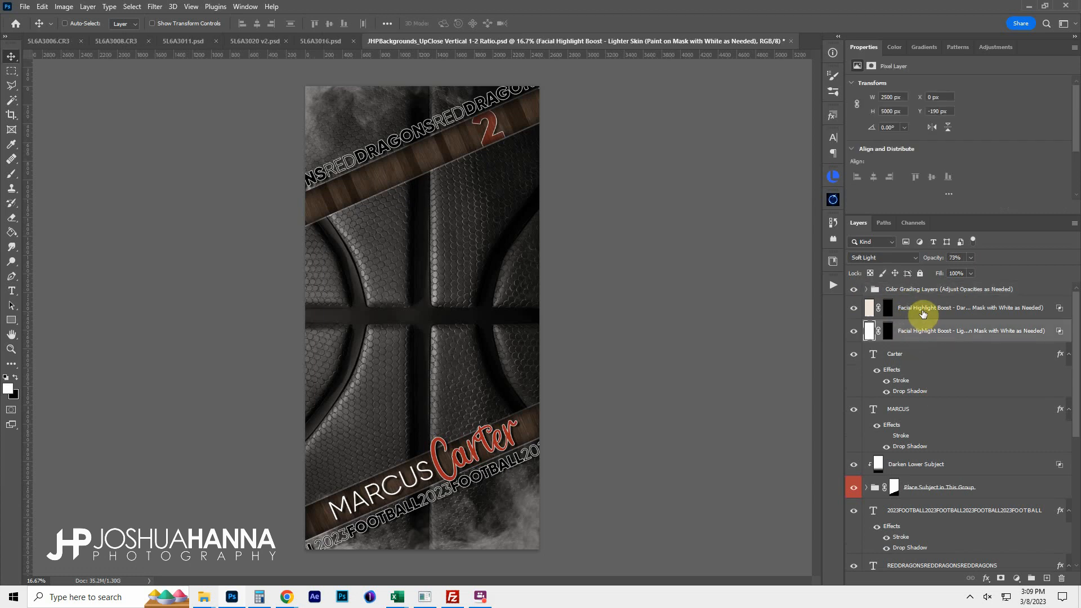
pyautogui.click(918, 317)
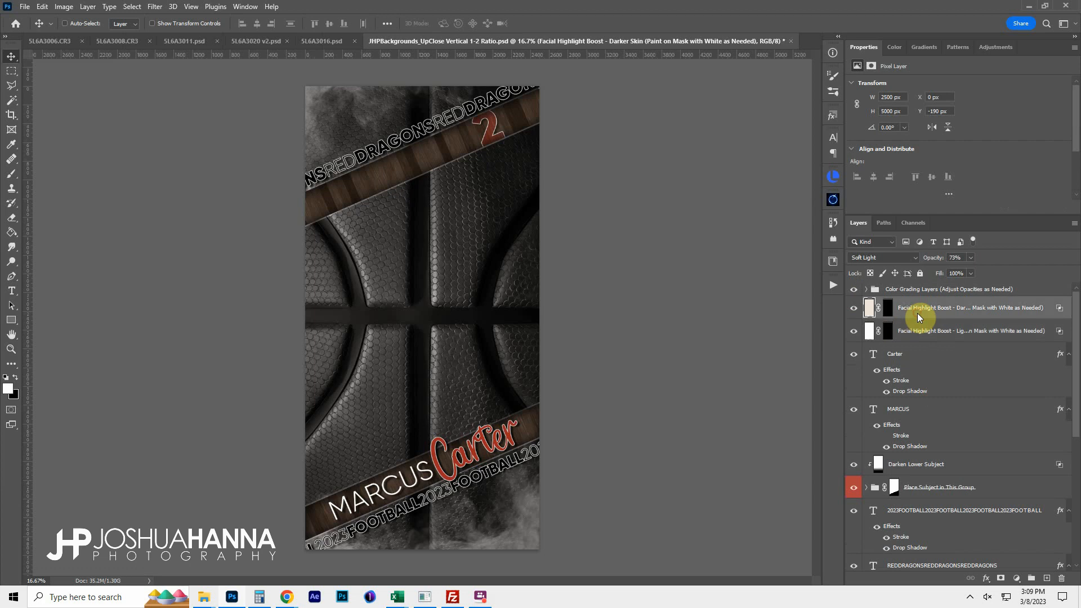
# Expand the Place Subject in This Group folder, show the athlete photo on Layer 9 copy and collapse the folder.
pyautogui.click(867, 491)
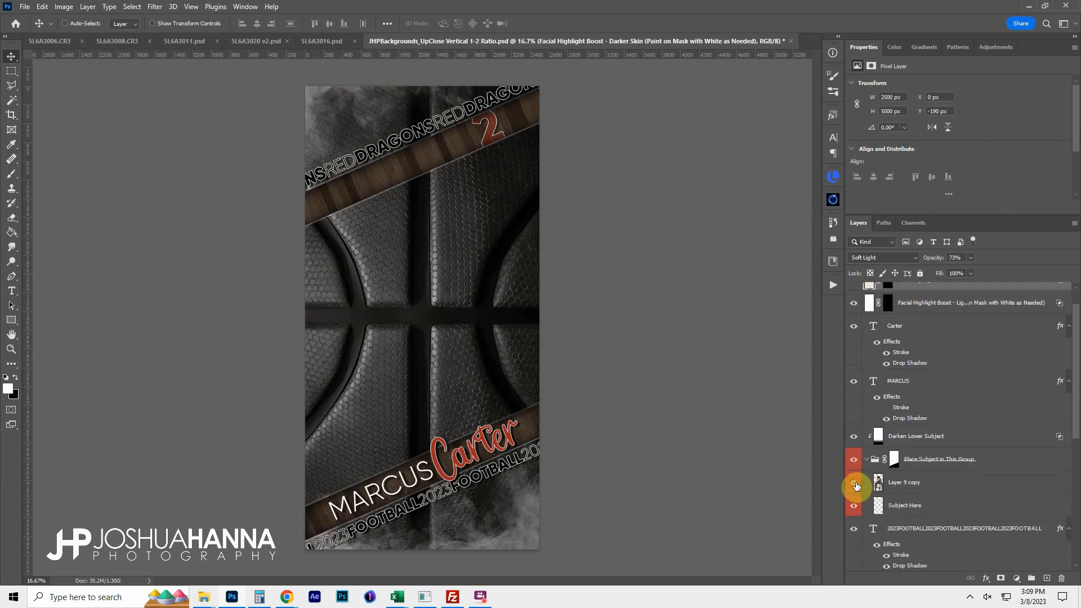
pyautogui.click(868, 490)
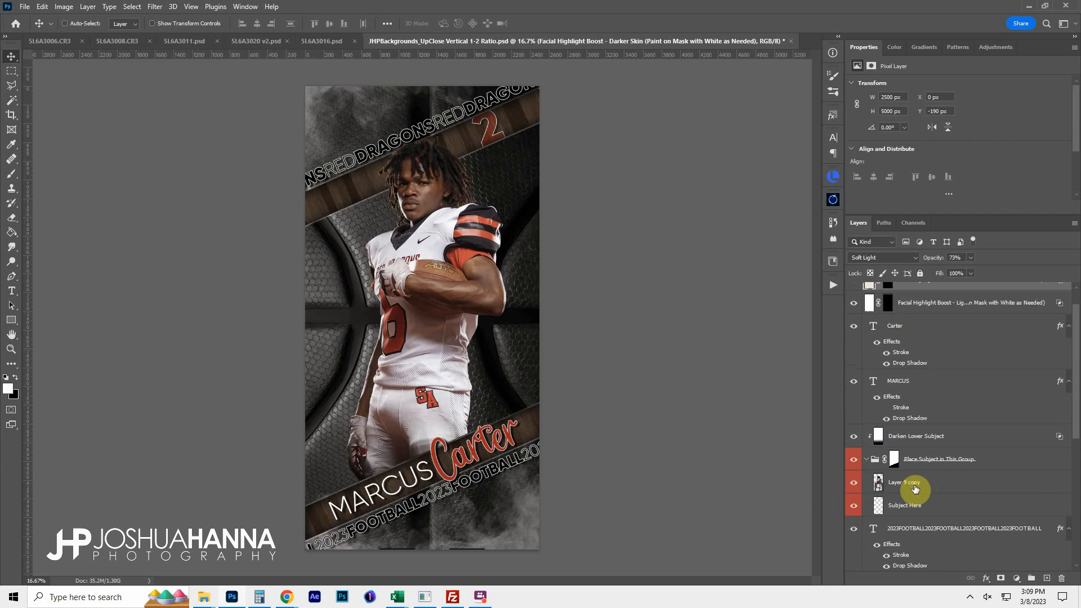
pyautogui.click(868, 460)
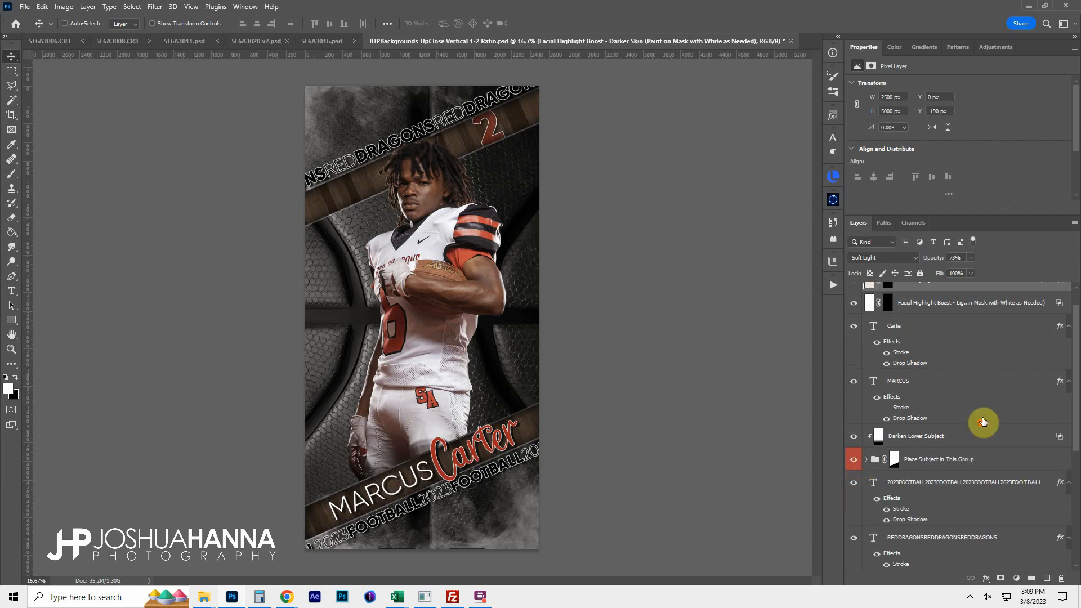
# Paint white with the Brush tool over the athlete's face on the mask of the Facial Highlight Boost - Darker Skin layer.
pyautogui.scroll(1, 969, 403)
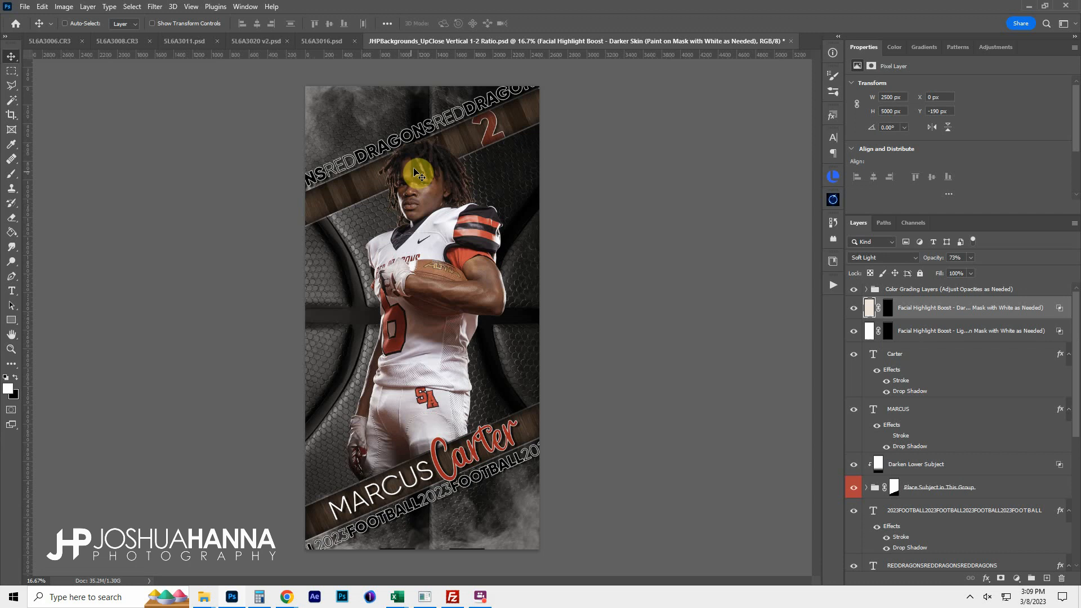
pyautogui.click(887, 308)
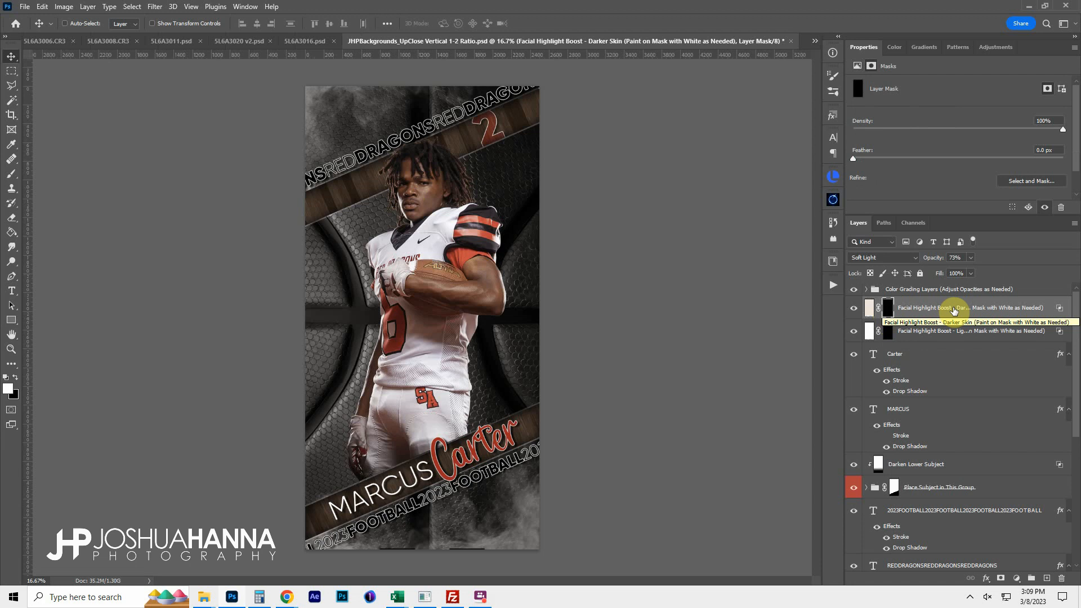
pyautogui.click(11, 174)
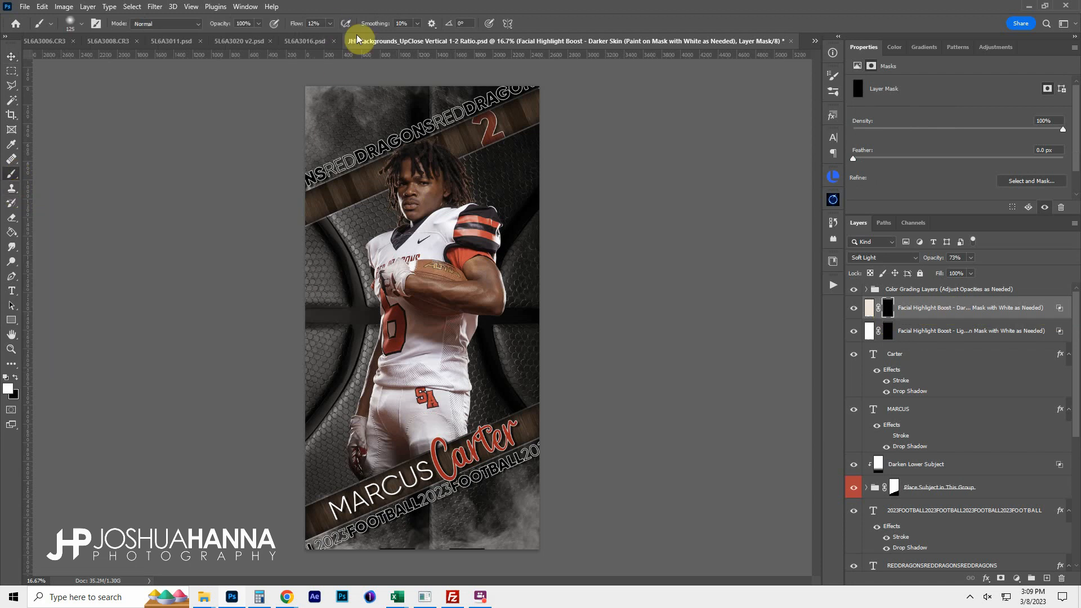
pyautogui.moveTo(422, 169)
pyautogui.mouseDown()
pyautogui.moveTo(429, 181)
pyautogui.moveTo(412, 163)
pyautogui.moveTo(420, 188)
pyautogui.moveTo(434, 191)
pyautogui.moveTo(407, 169)
pyautogui.moveTo(424, 201)
pyautogui.moveTo(412, 155)
pyautogui.moveTo(434, 184)
pyautogui.moveTo(459, 304)
pyautogui.moveTo(482, 268)
pyautogui.moveTo(427, 178)
pyautogui.moveTo(408, 167)
pyautogui.moveTo(426, 173)
pyautogui.moveTo(432, 197)
pyautogui.moveTo(417, 158)
pyautogui.mouseUp()
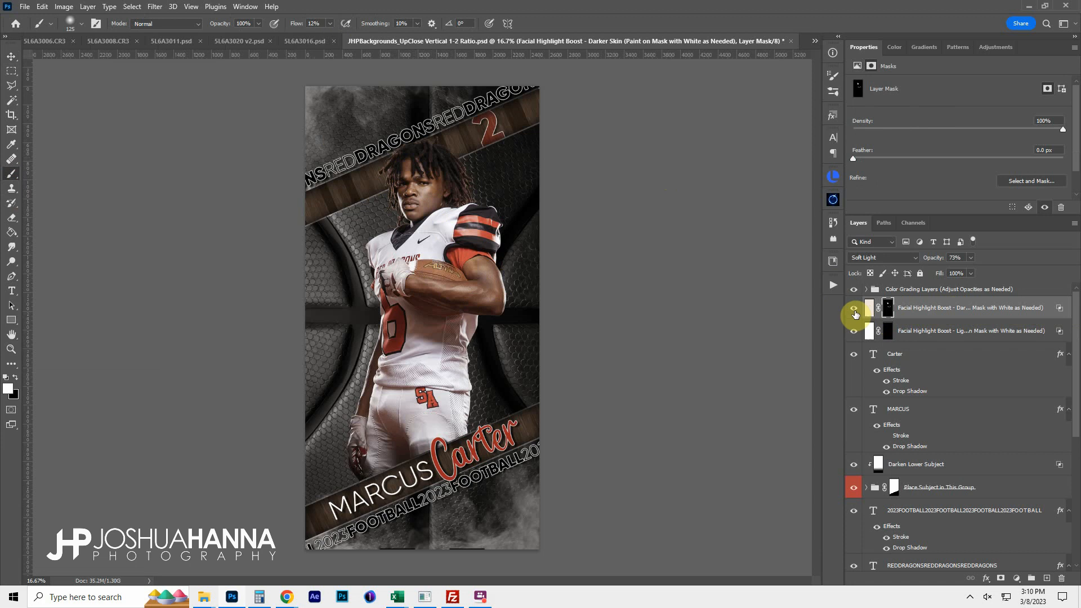
# Compare the athlete's face with the Facial Highlight Boost - Darker Skin layer off and on.
pyautogui.click(855, 311)
pyautogui.click(855, 311)
pyautogui.click(855, 311)
pyautogui.click(855, 311)
pyautogui.click(854, 310)
pyautogui.click(855, 311)
# Hide the Facial Highlight Boost - Darker Skin layer and the athlete photo on Layer 9 copy in the subject group.
pyautogui.click(854, 307)
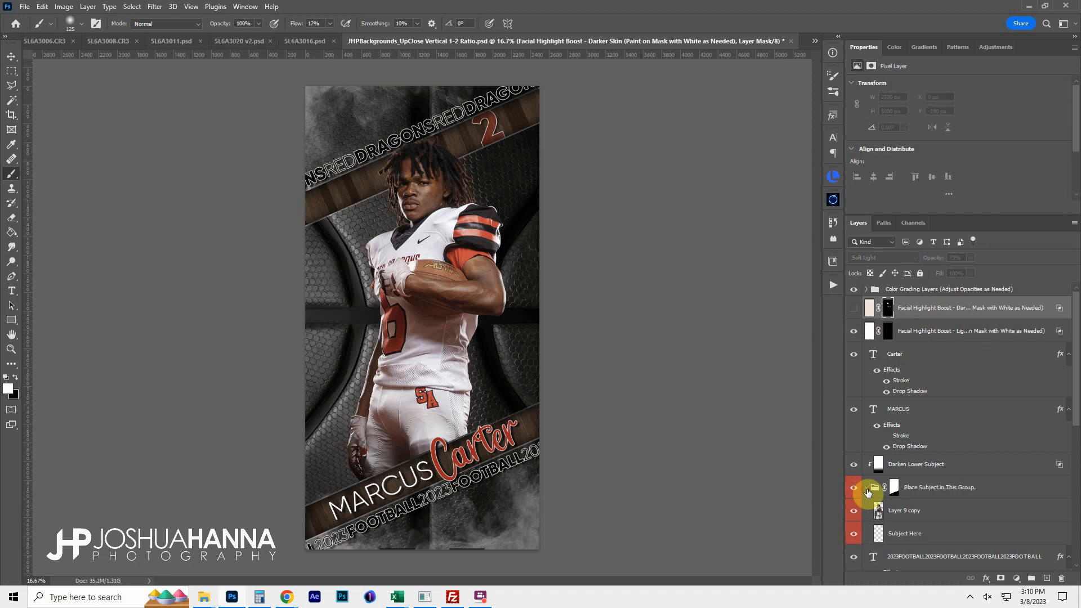
pyautogui.click(854, 488)
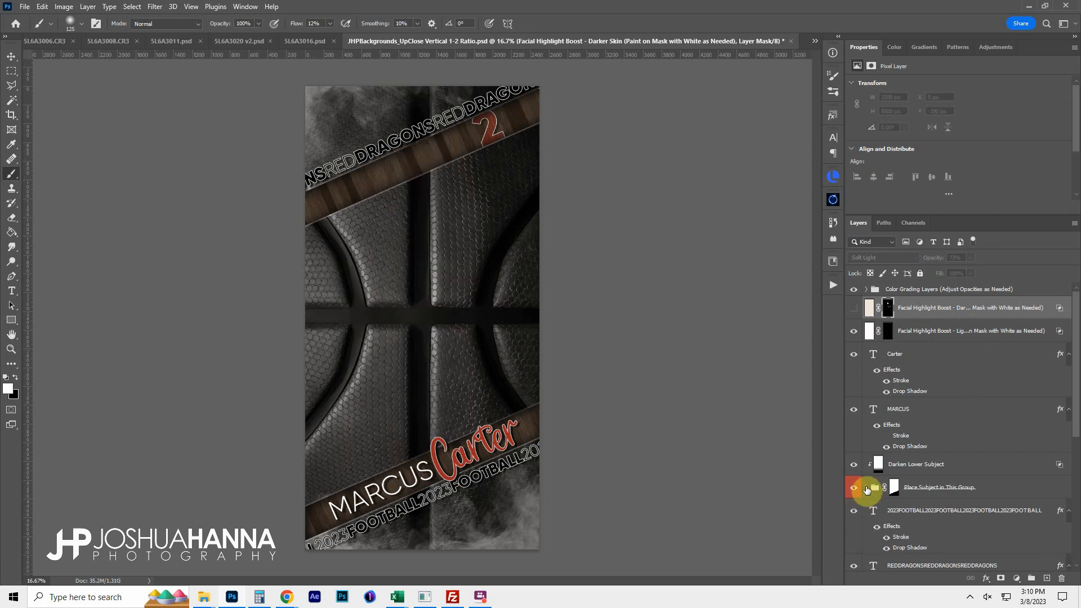